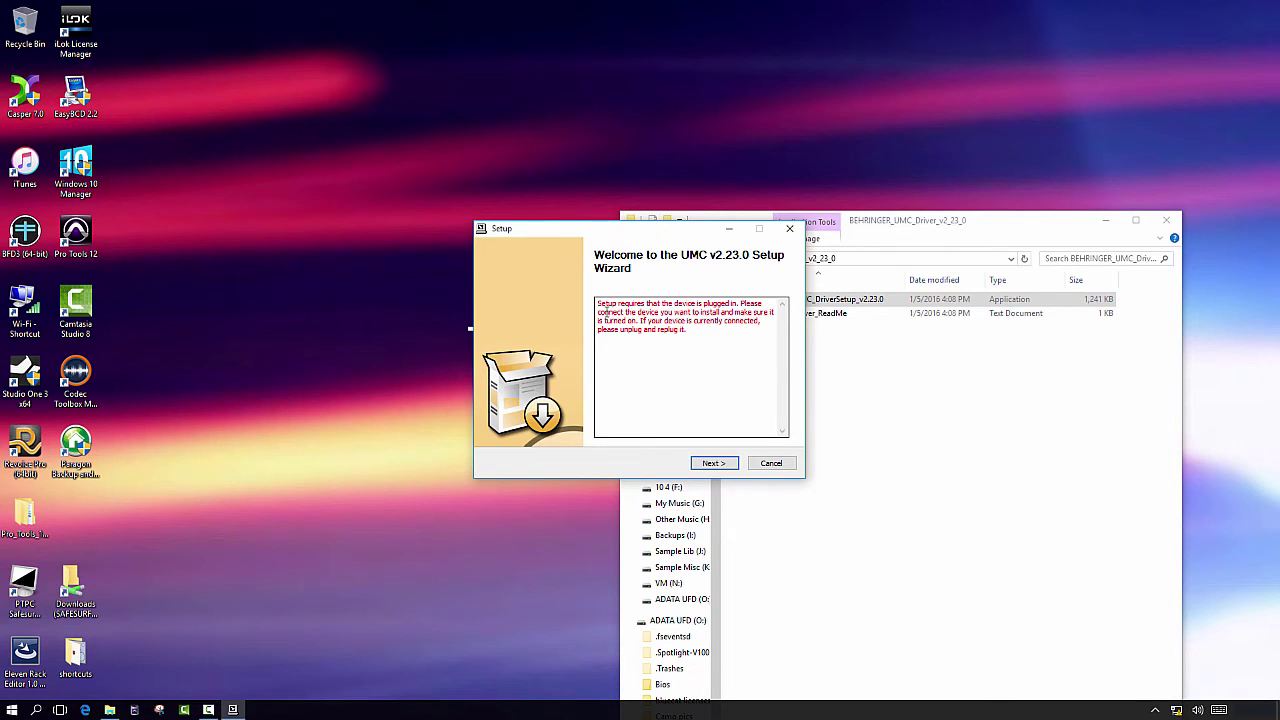
Cancel the open UMC setup, install the driver by rerunning BEHRINGER_UMC_DriverSetup_v2.23.0, and close the driver folder
left_click(765, 465)
left_click(650, 395)
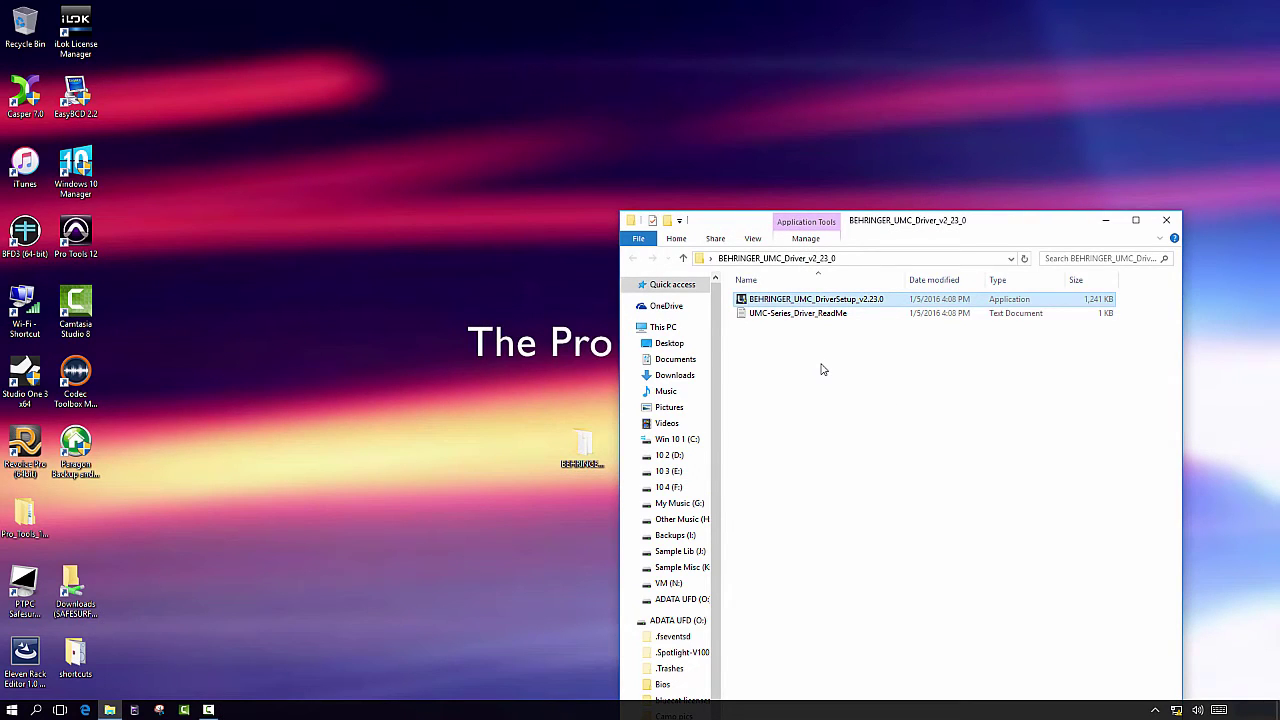
double_click(804, 298)
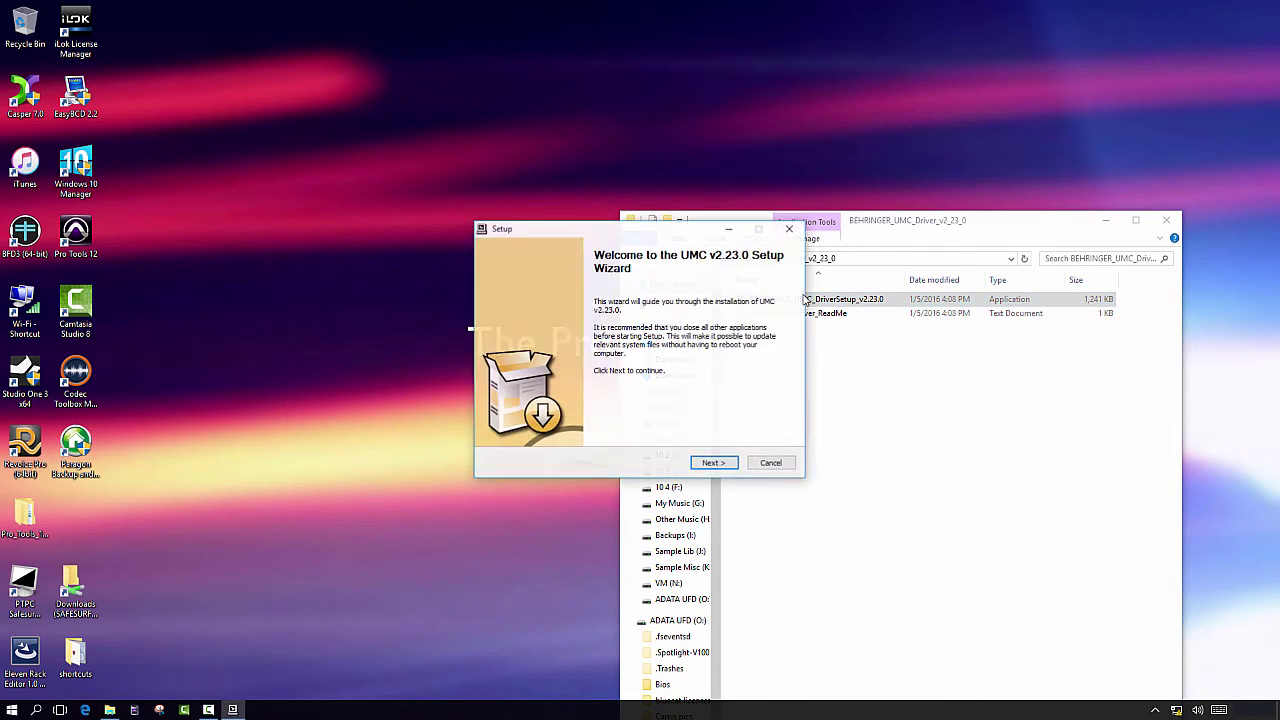
left_click(720, 463)
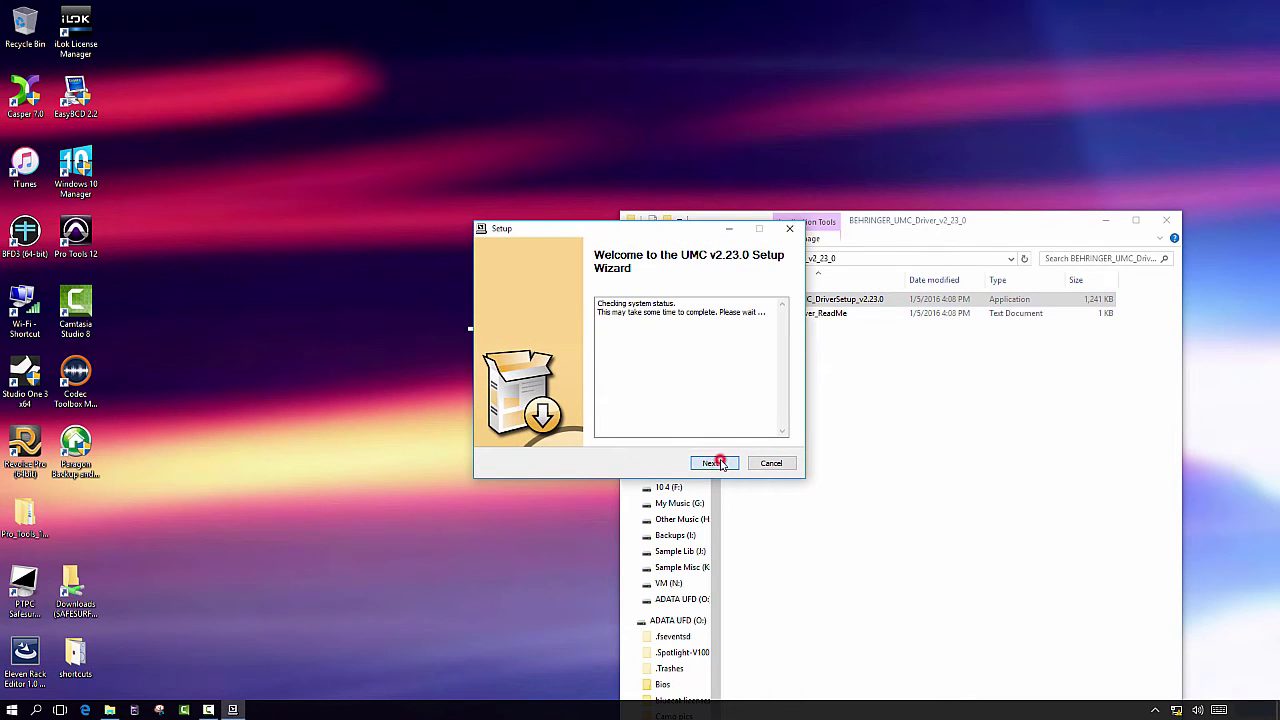
left_click(720, 463)
left_click(716, 462)
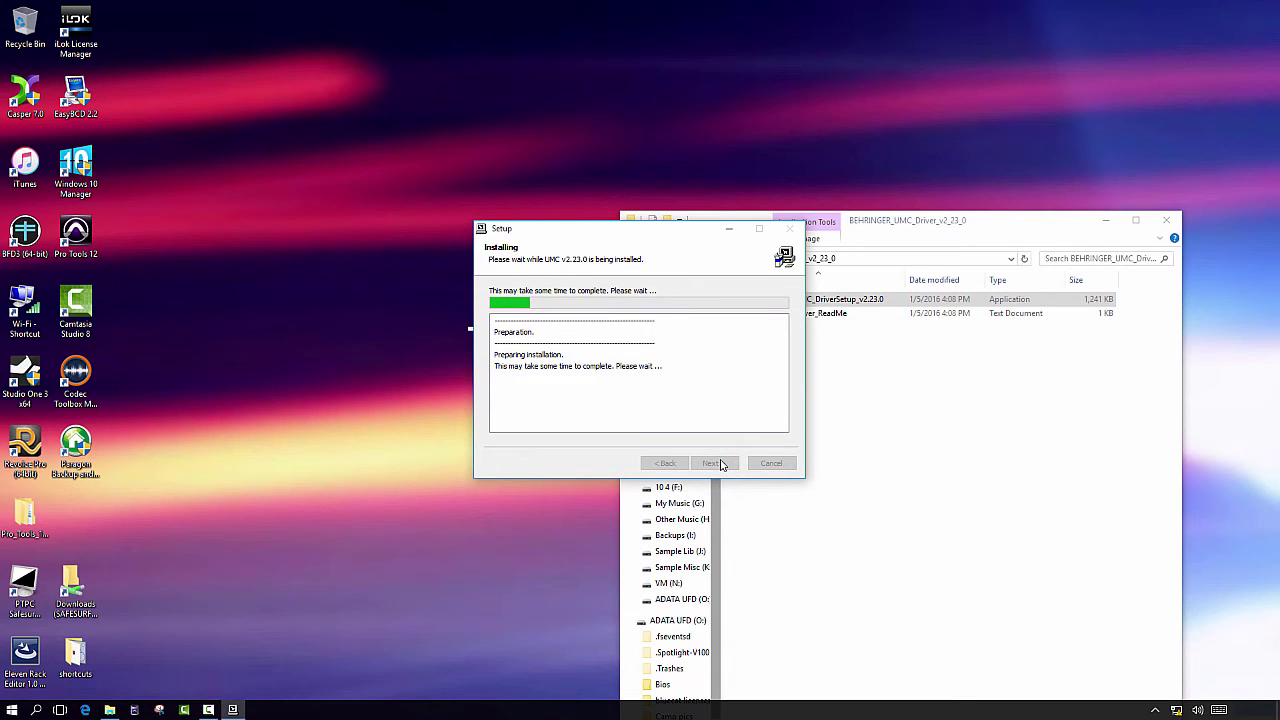
left_click(715, 463)
left_click(718, 463)
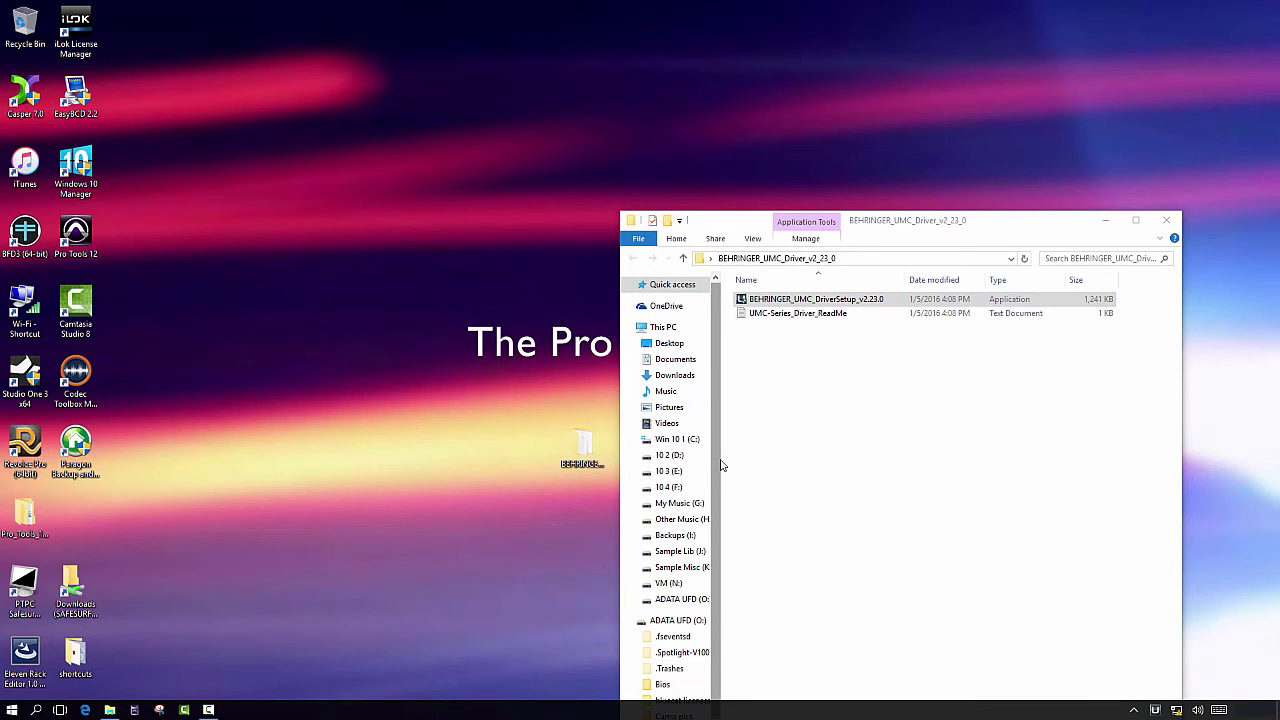
left_click(1166, 219)
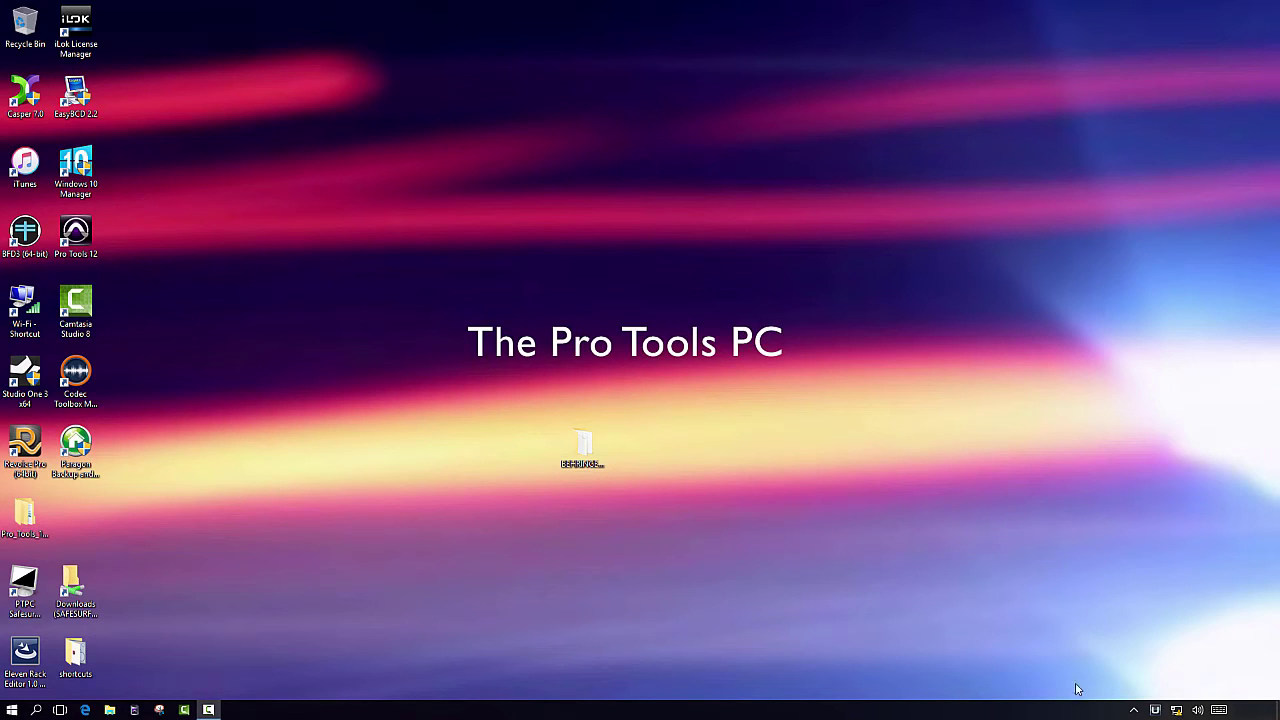
Open the UMC Audio Control Panel, move it to the middle of the desktop, and bring up the Windows Control Panel
left_click(1155, 712)
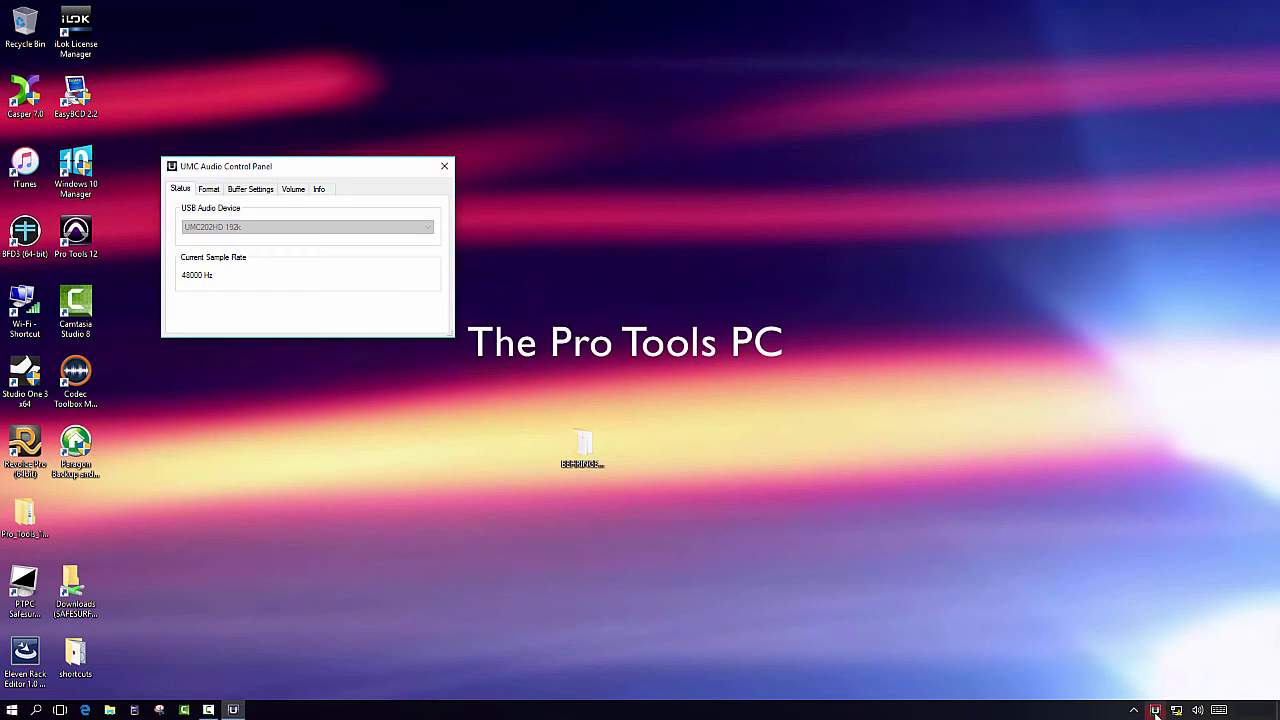
left_click_drag(324, 165, 785, 379)
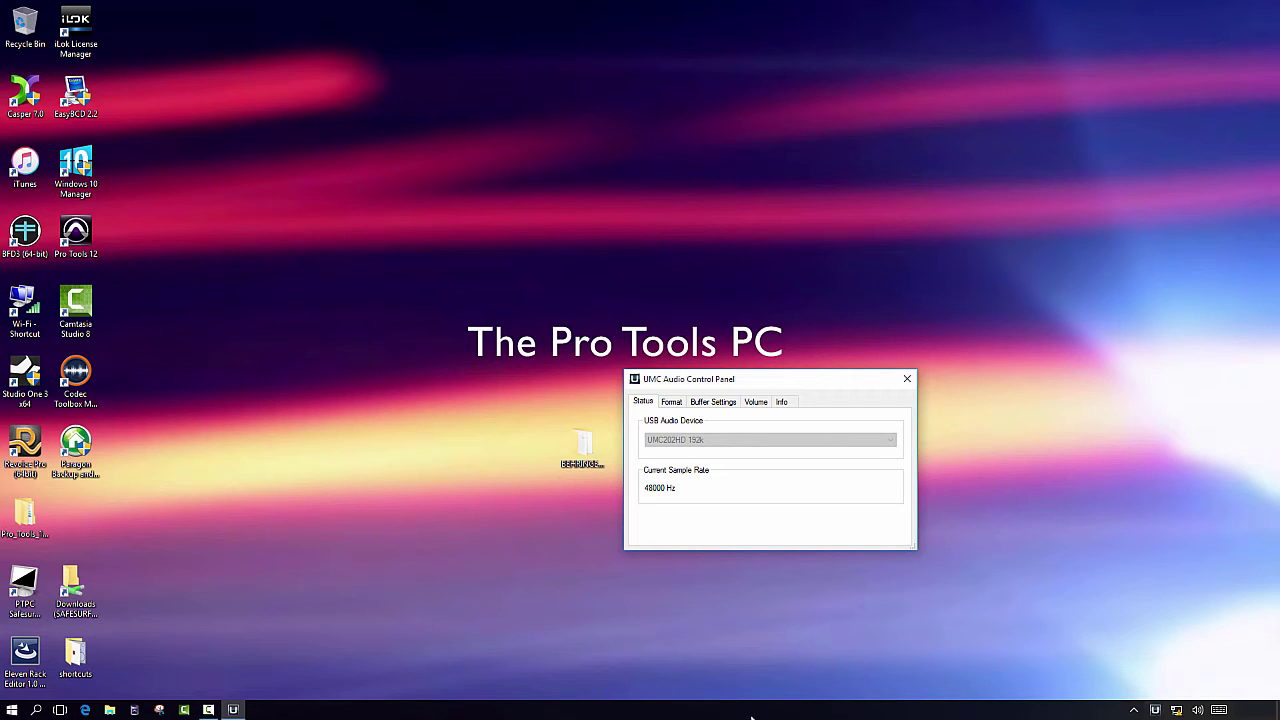
right_click(13, 710)
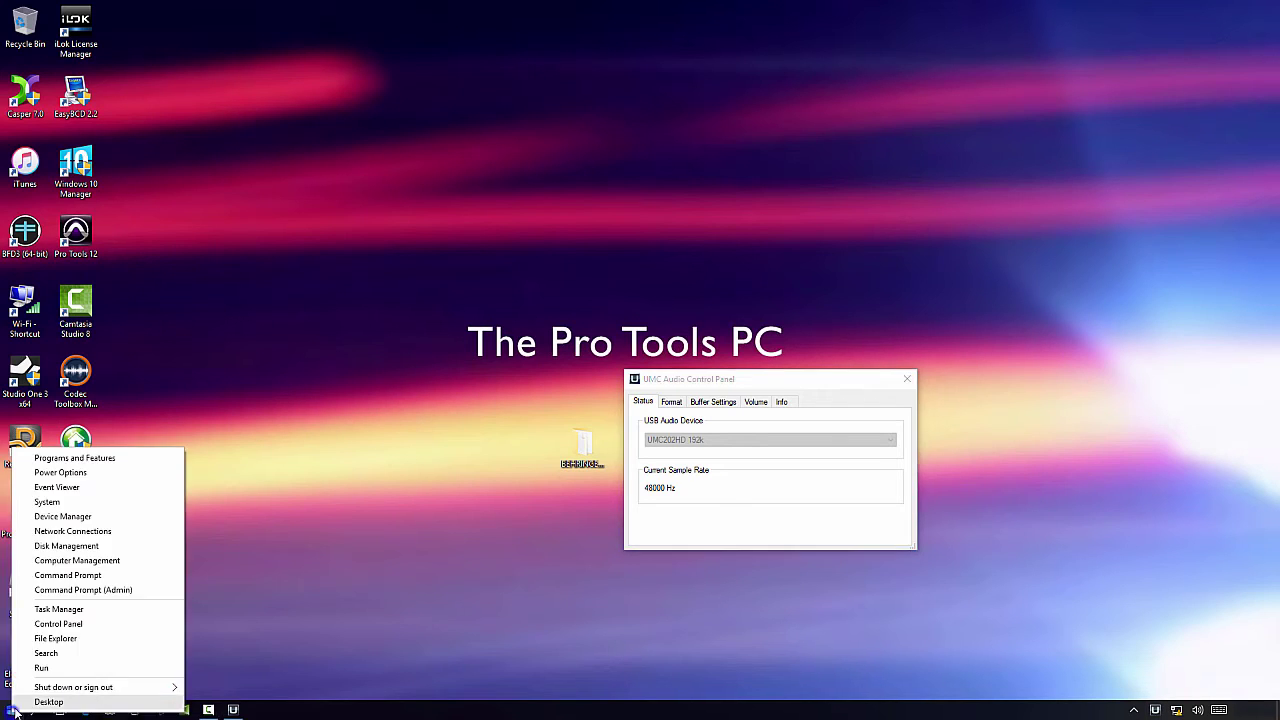
left_click(50, 623)
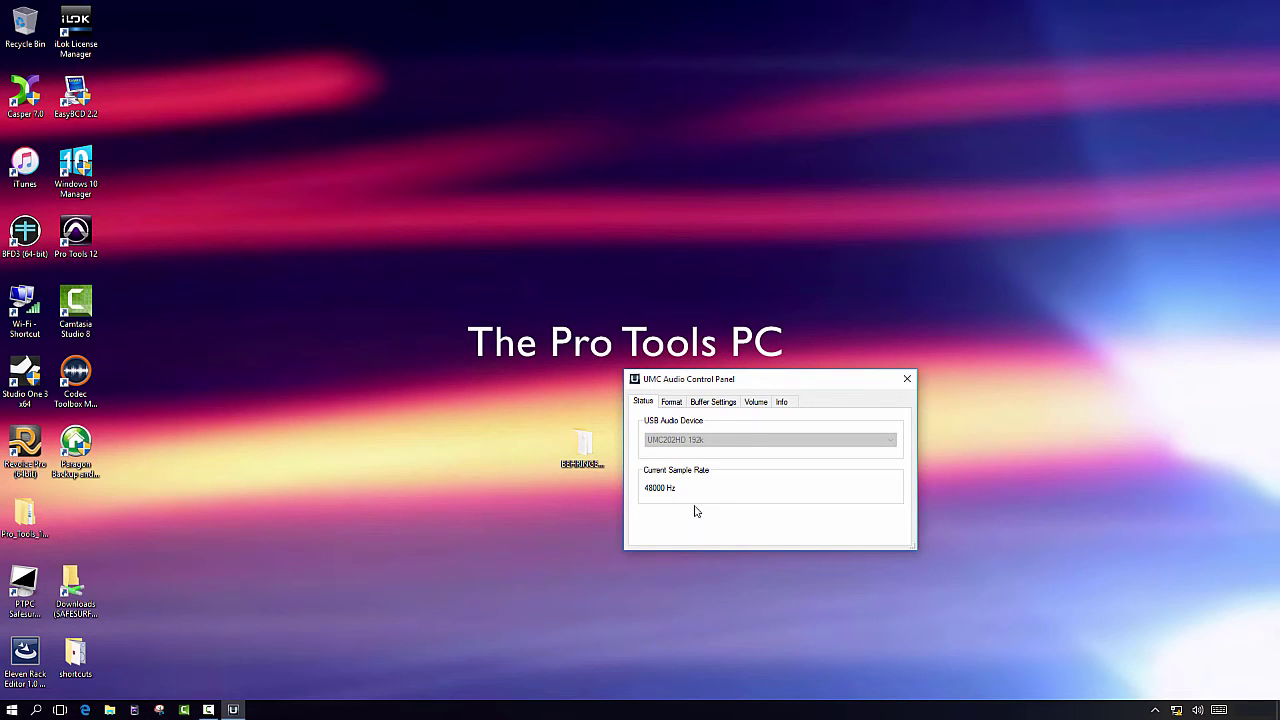
Review the format, buffer, volume and device information in the UMC Audio Control Panel, including the input volume faders, and close it
left_click(672, 406)
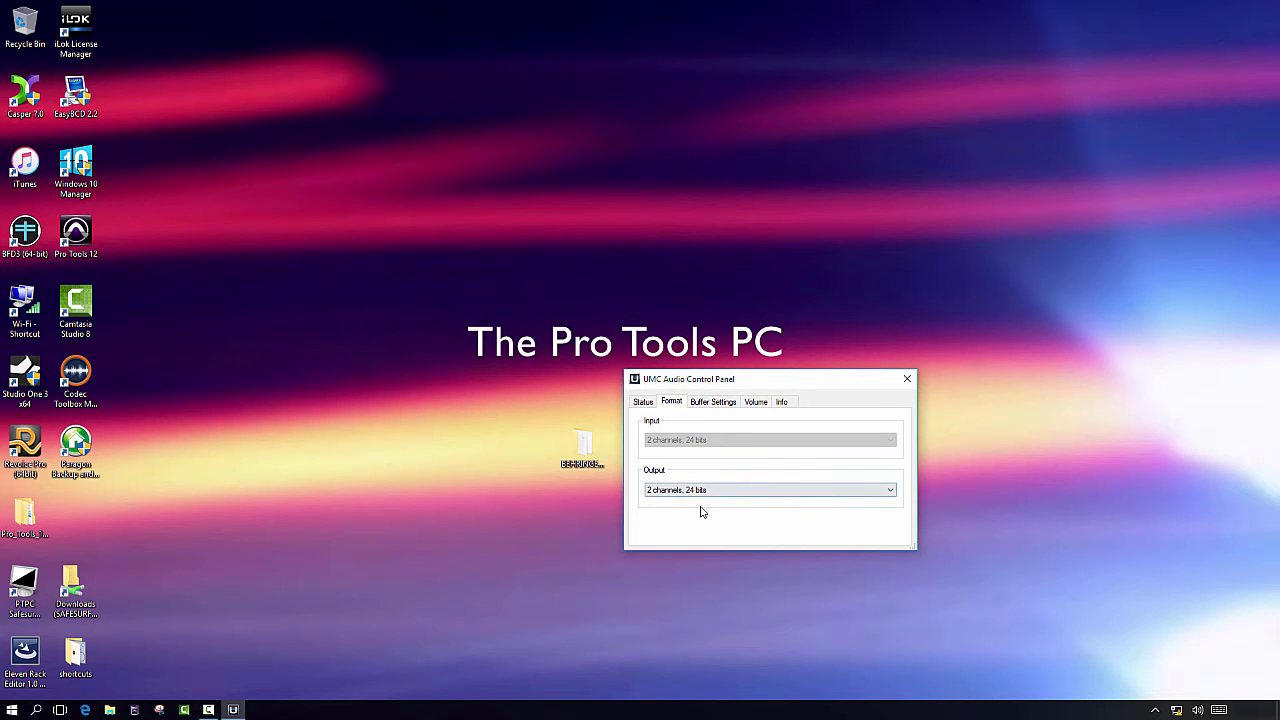
left_click(718, 404)
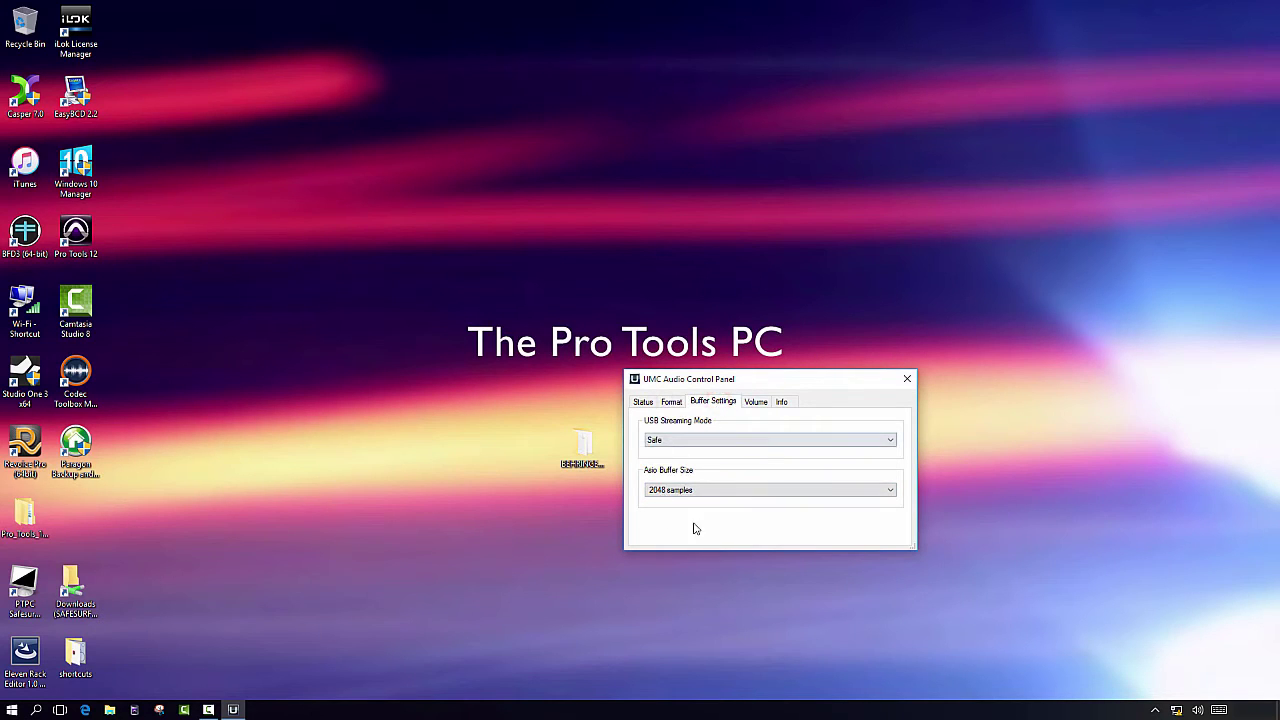
left_click(755, 401)
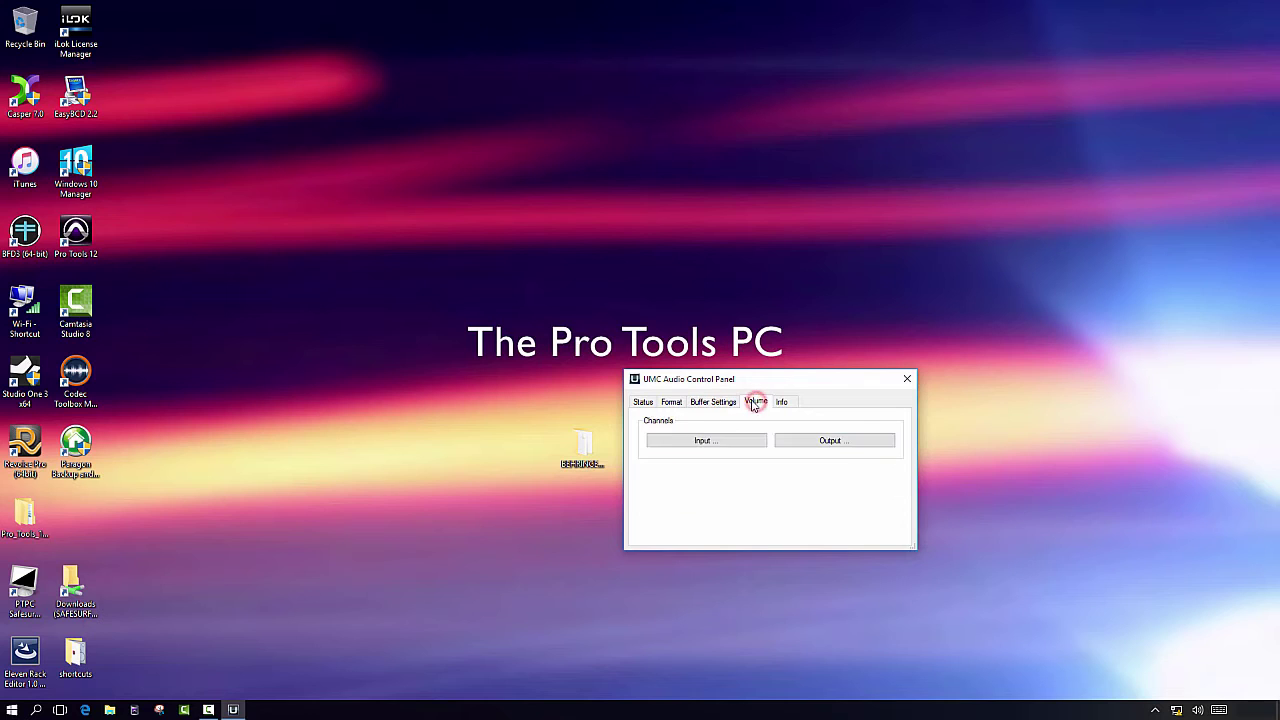
left_click(697, 449)
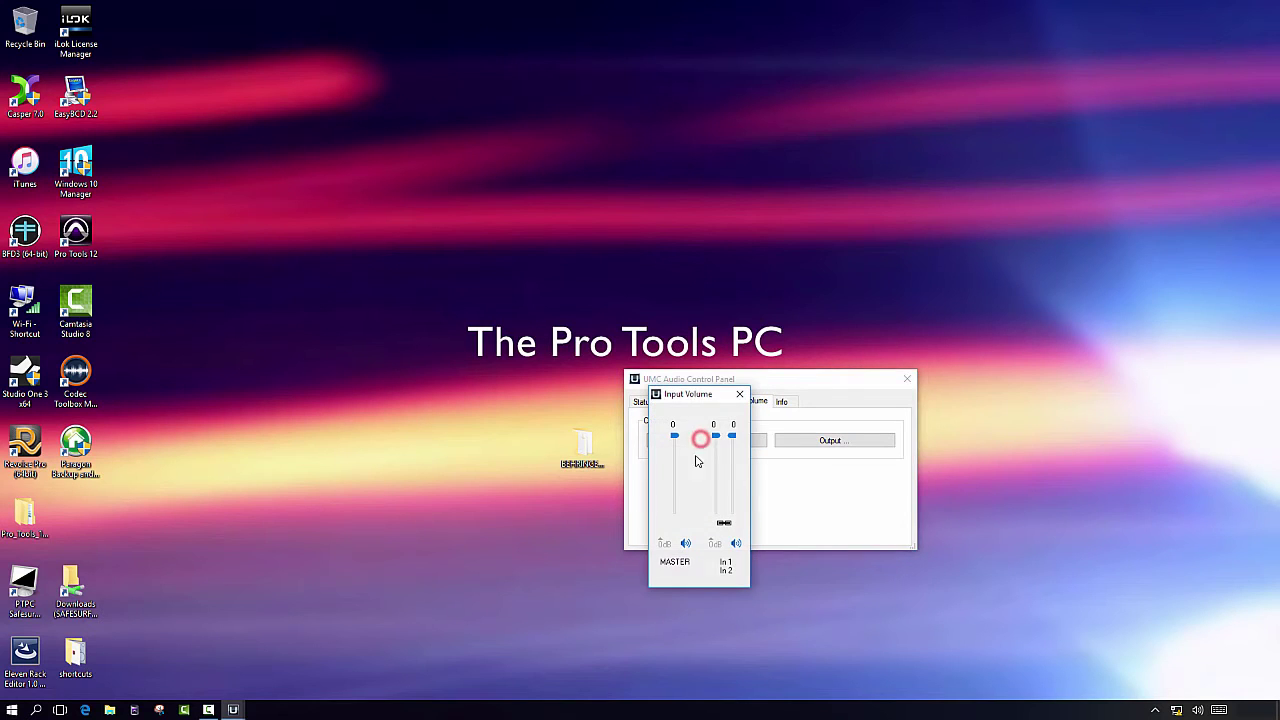
left_click(740, 395)
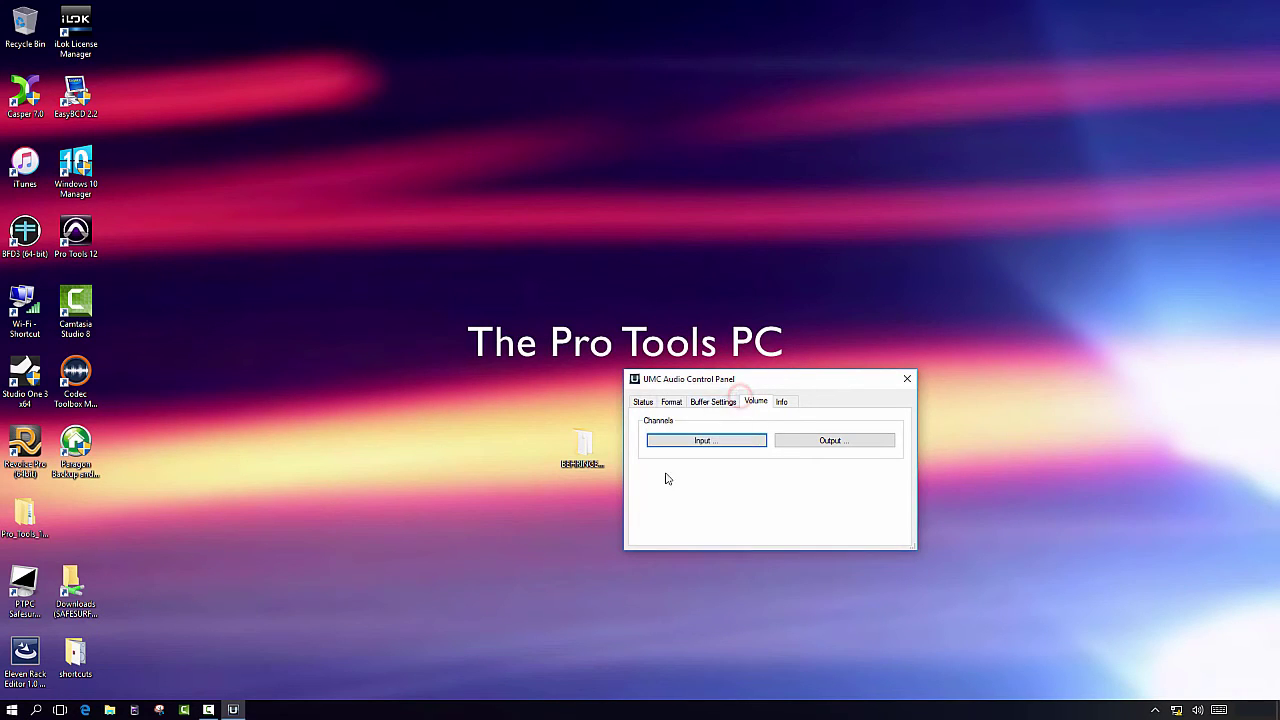
left_click(782, 401)
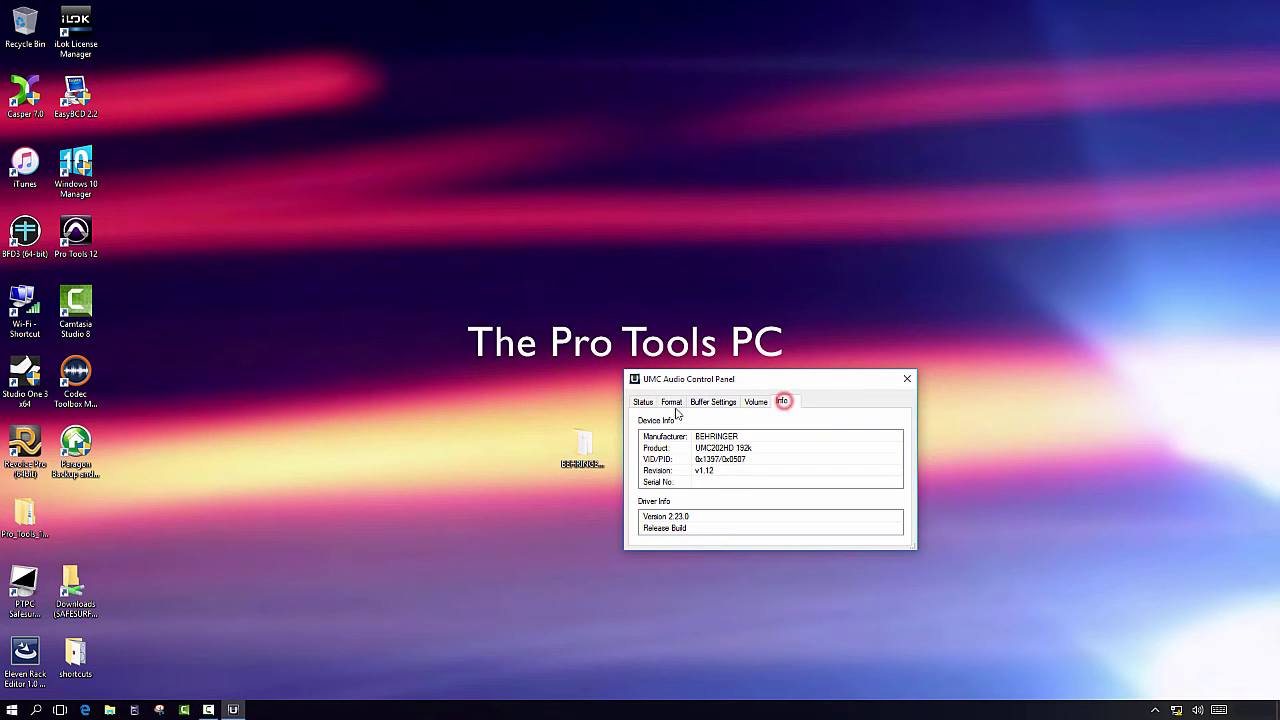
left_click(907, 381)
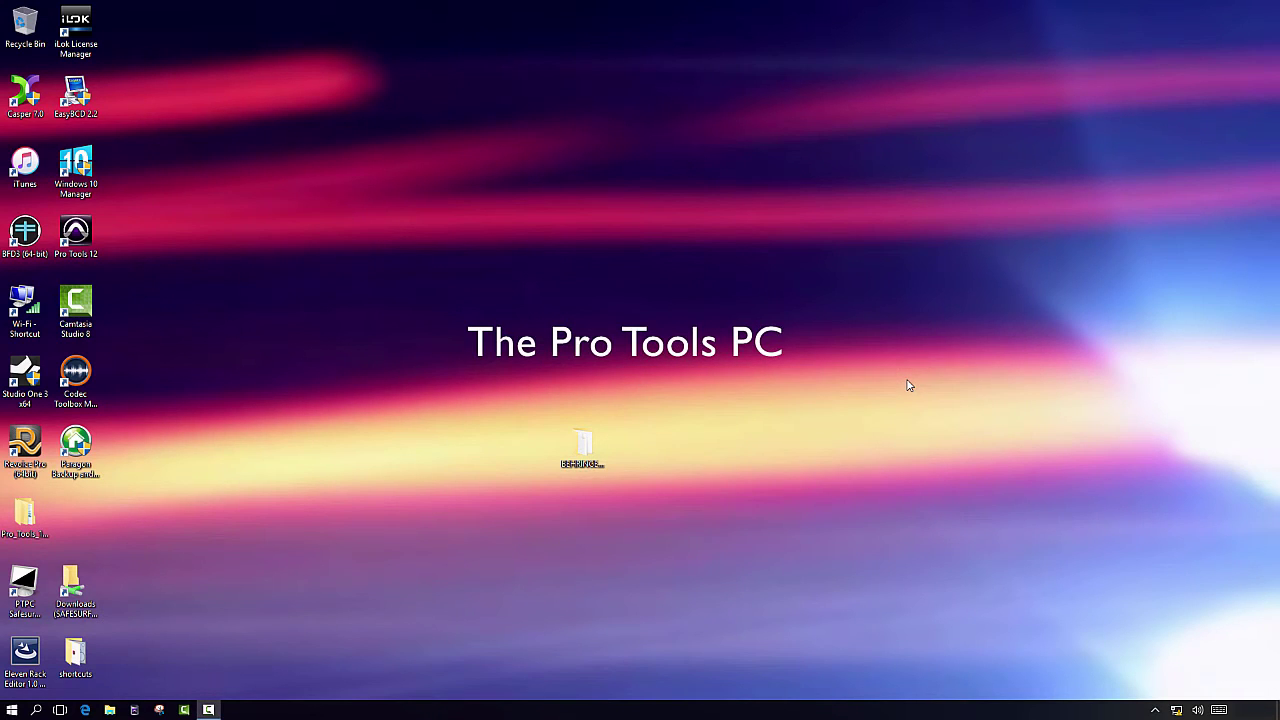
Open Device Manager from the Windows Control Panel and examine the devices under Sound, video and game controllers
right_click(11, 710)
left_click(40, 622)
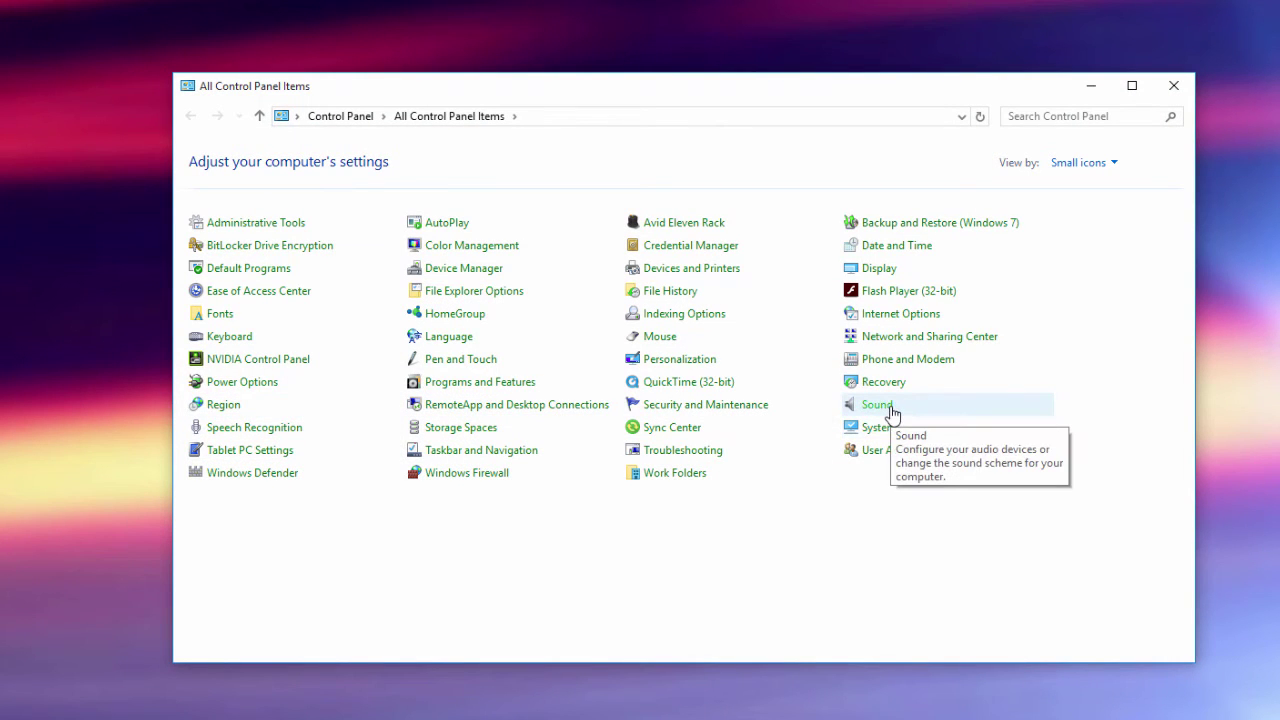
left_click(445, 270)
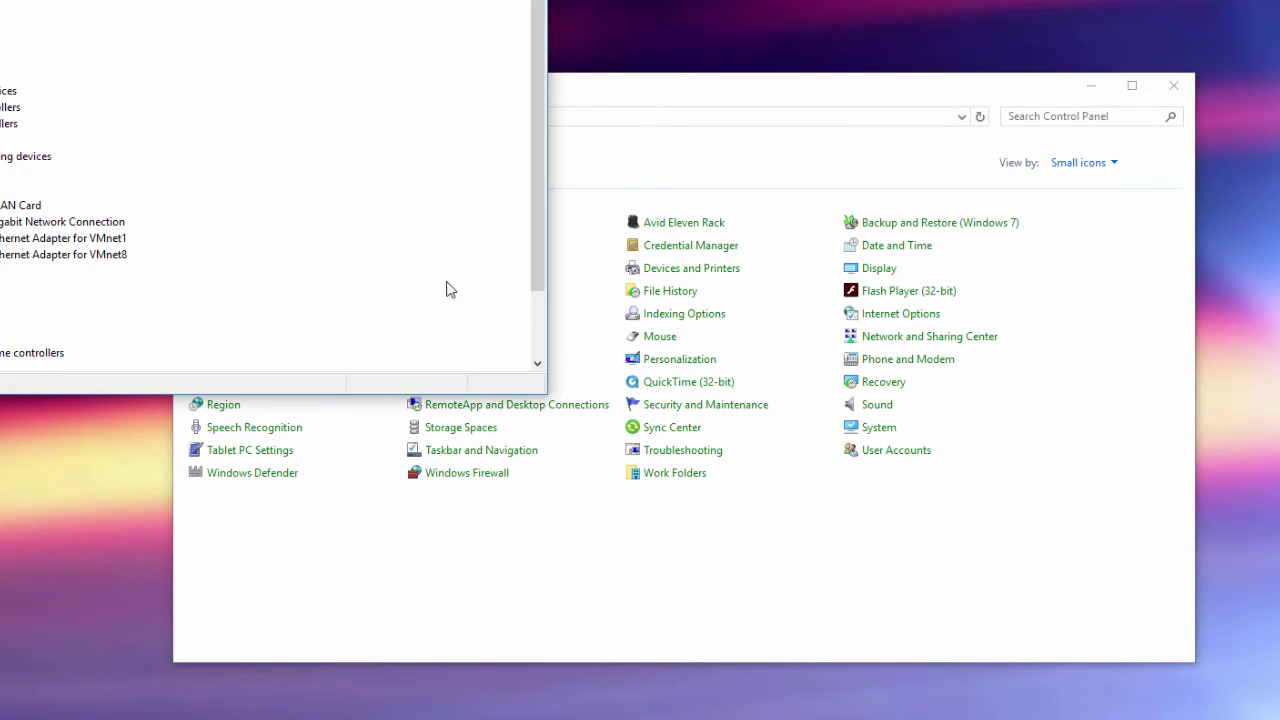
left_click_drag(297, 6, 660, 77)
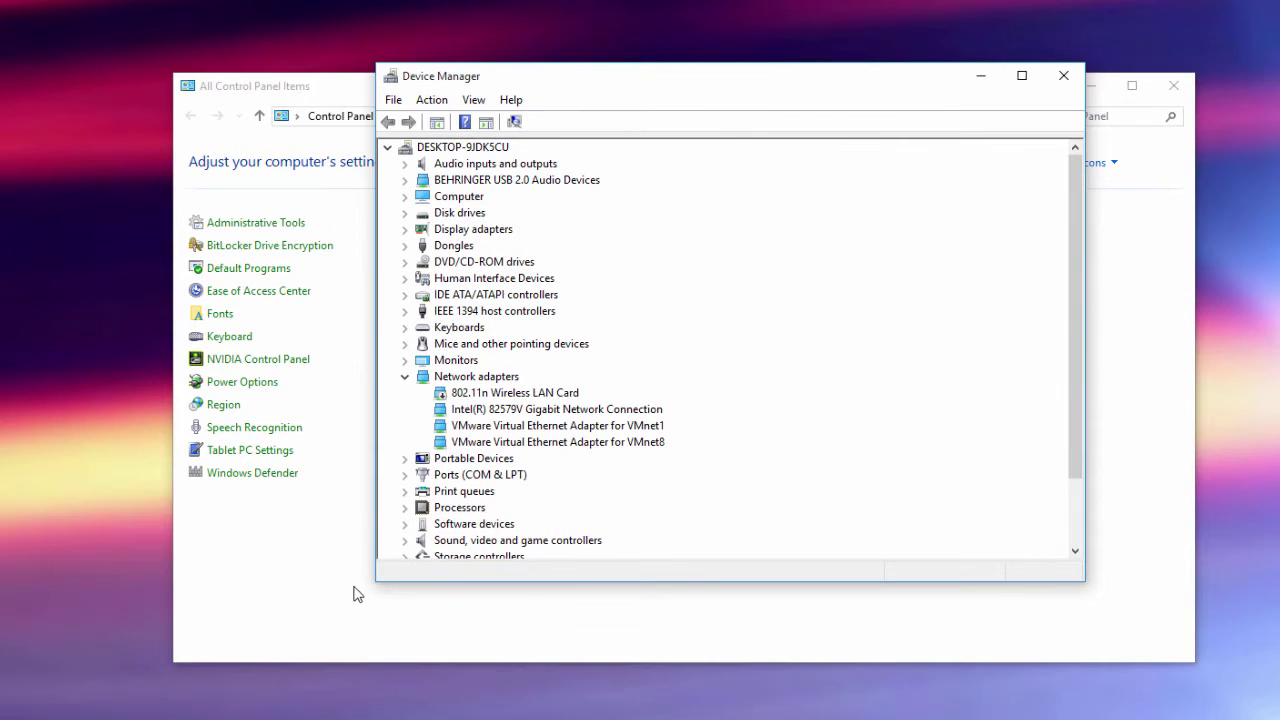
scroll(410, 510, "down", 2)
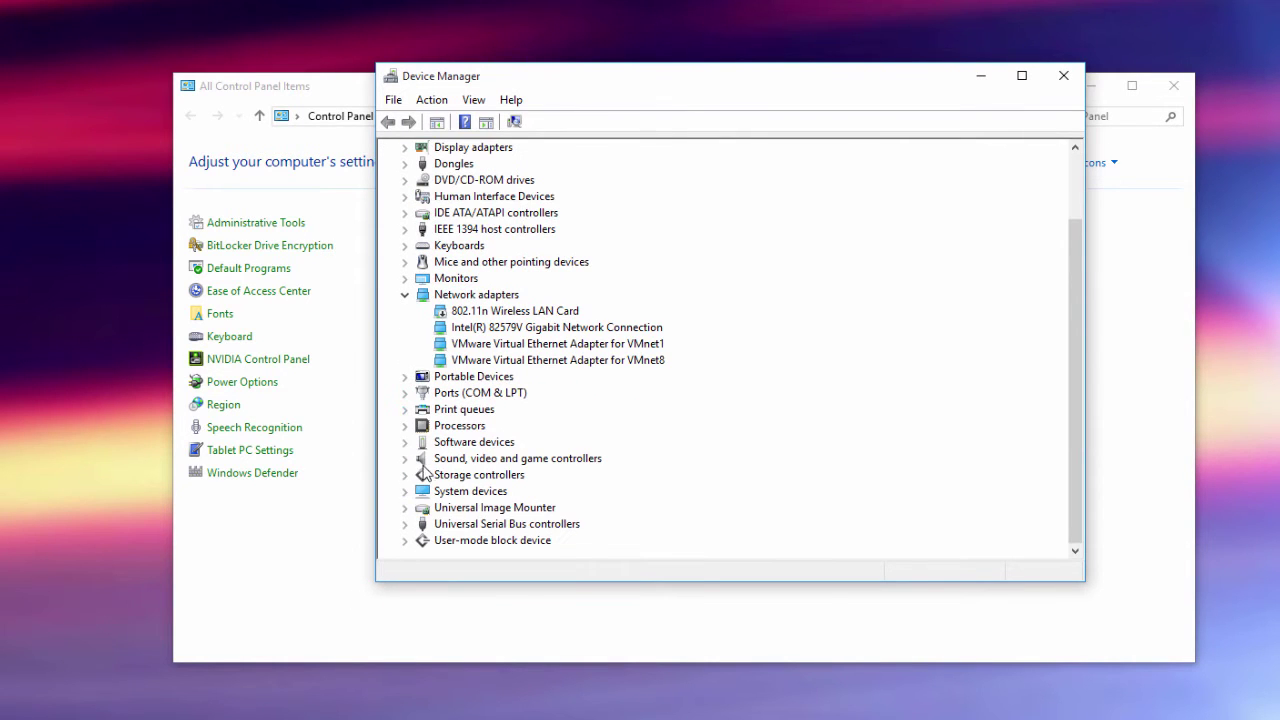
left_click(404, 458)
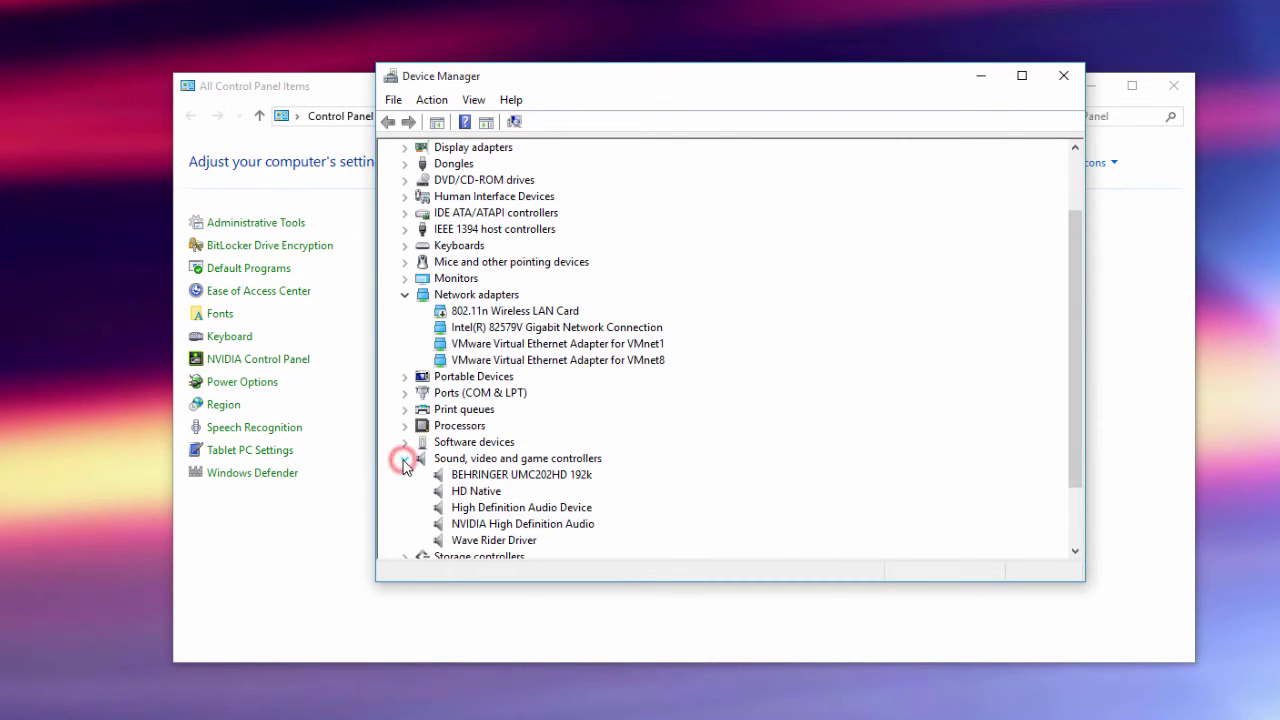
scroll(383, 467, "down", 1)
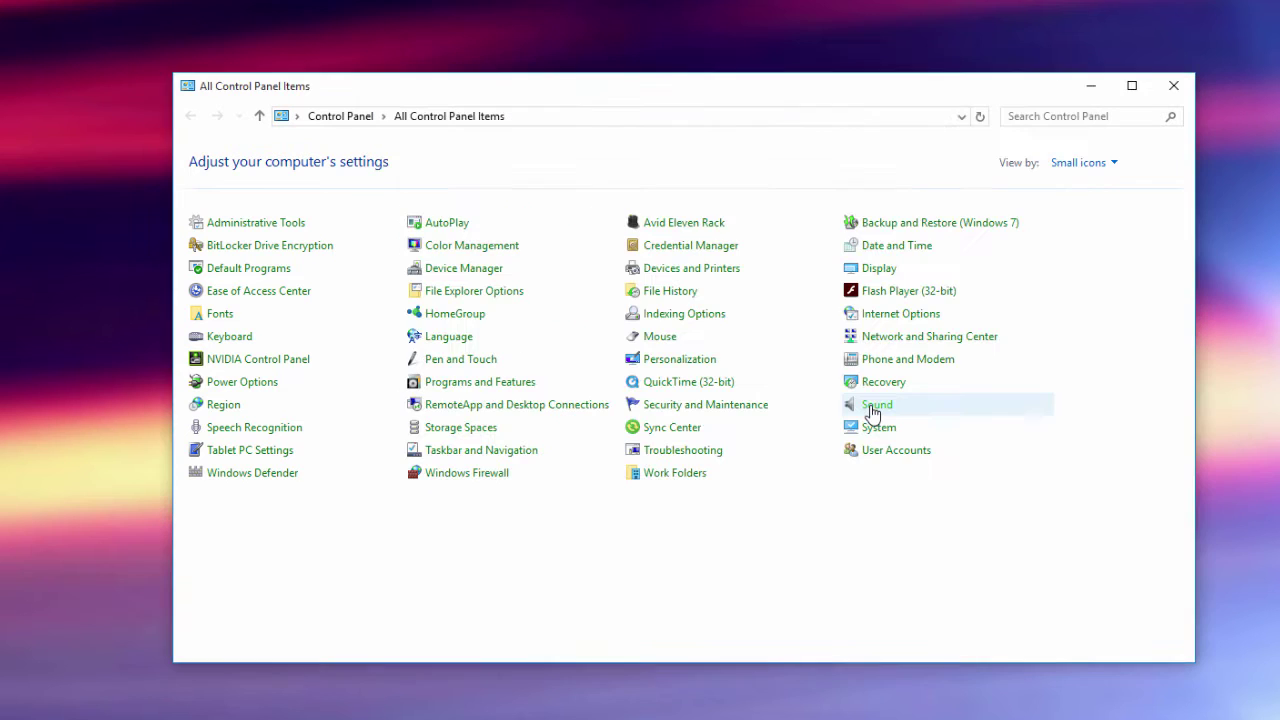
Check the default playback device in the Windows Sound settings, and close them along with the Control Panel
left_click(870, 406)
left_click_drag(197, 43, 695, 146)
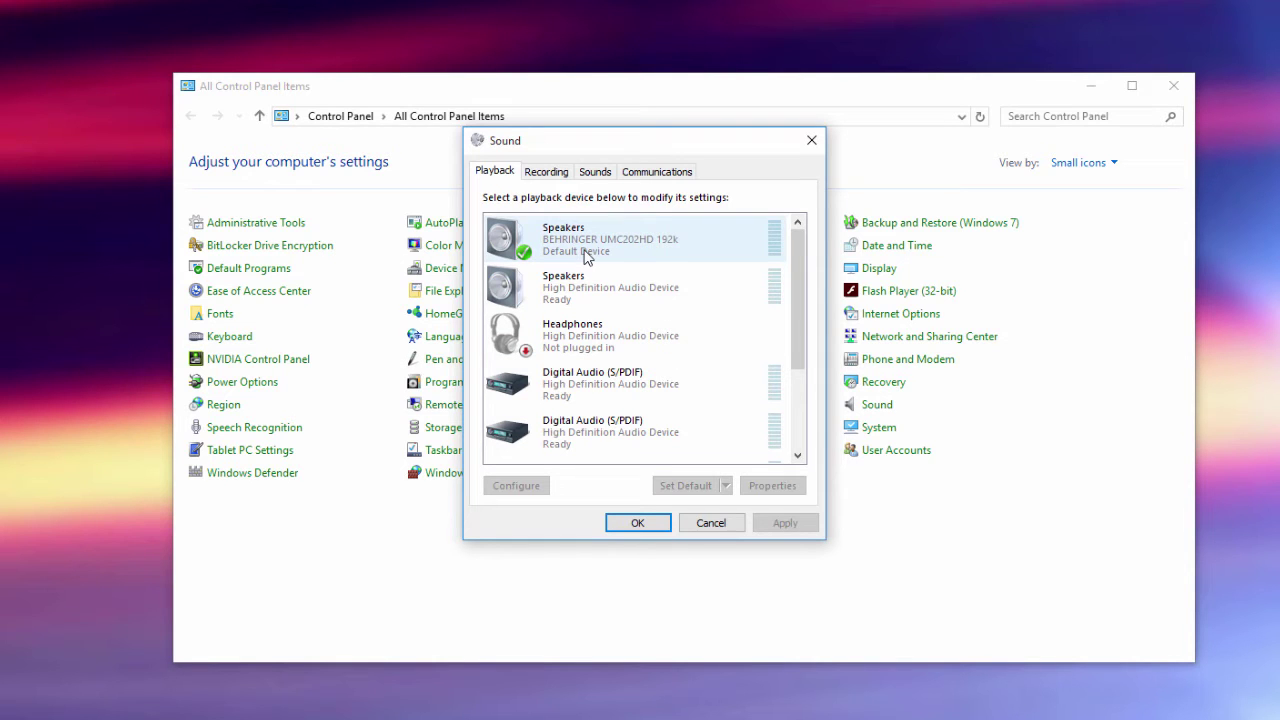
left_click(711, 522)
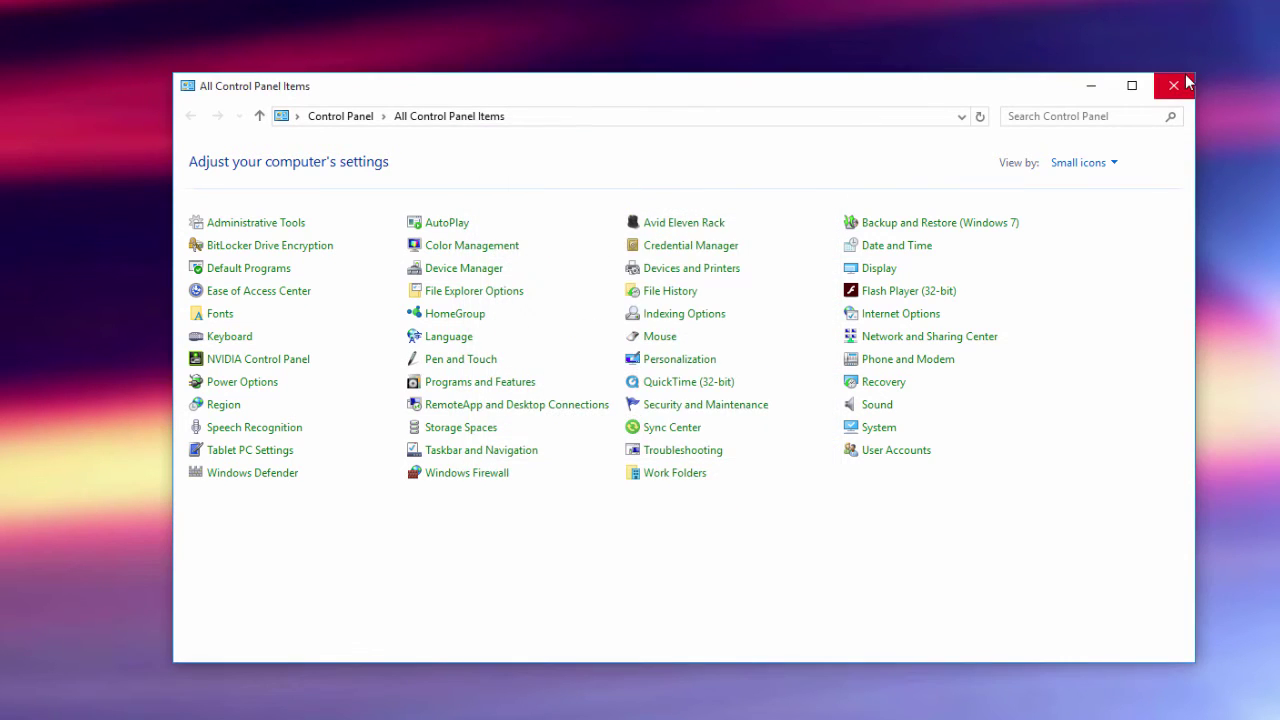
left_click(1174, 85)
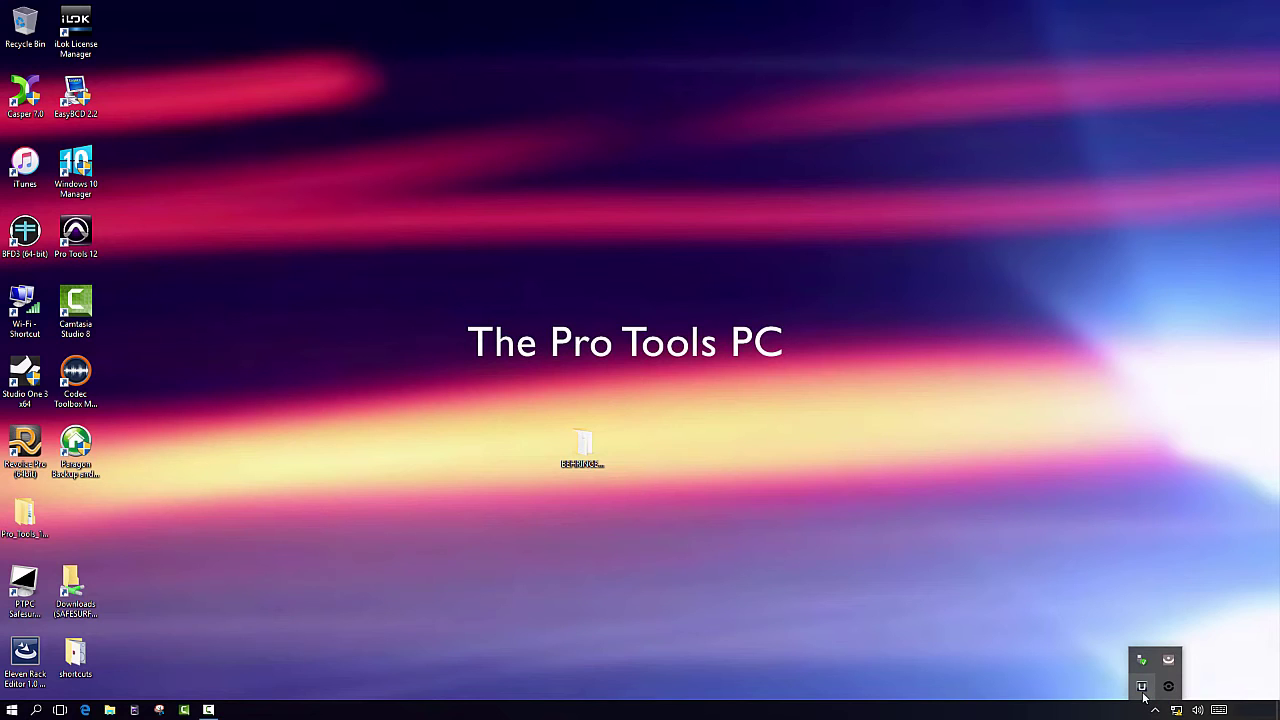
Check the USB streaming mode and ASIO buffer size in the UMC Audio Control Panel, and close it
left_click(1142, 688)
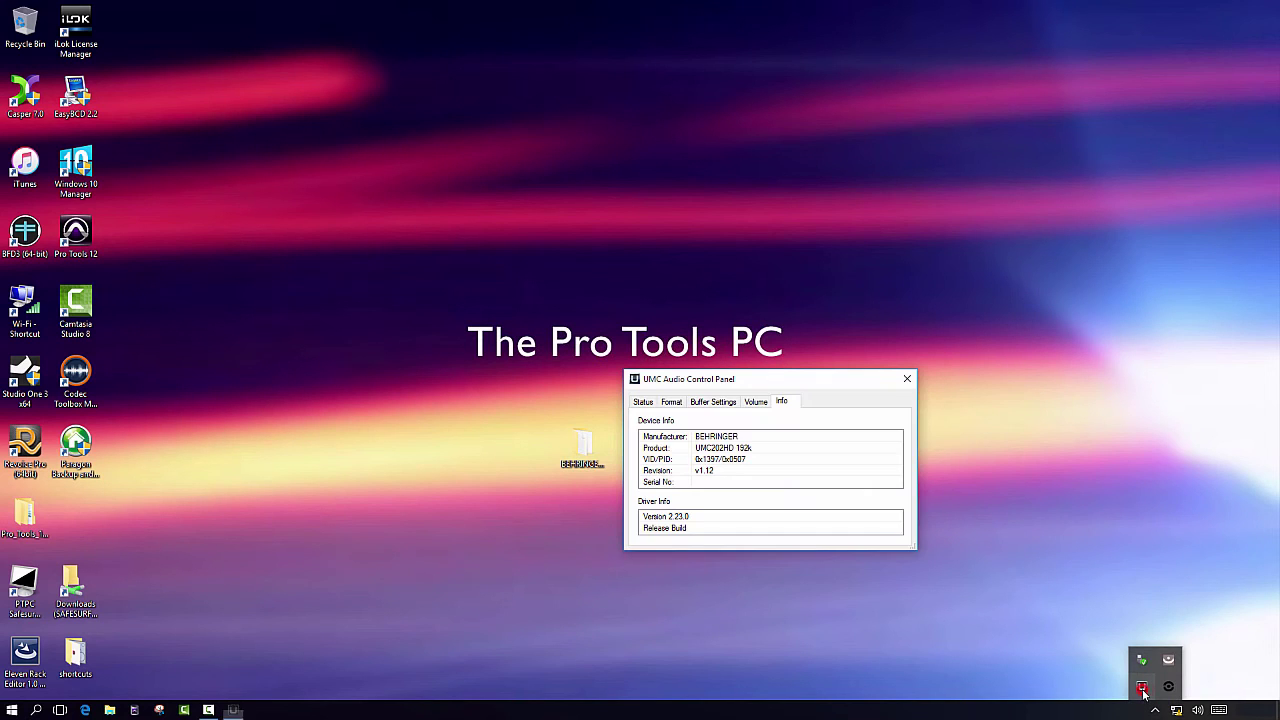
left_click(706, 407)
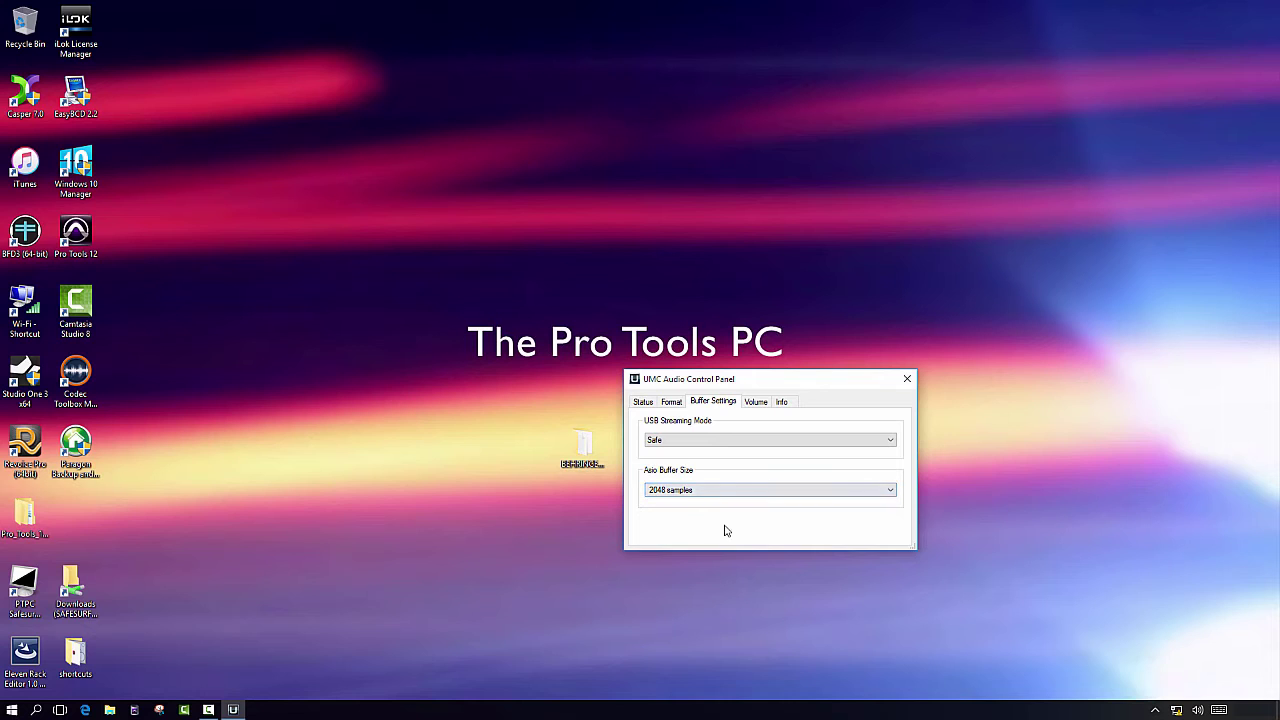
left_click(907, 379)
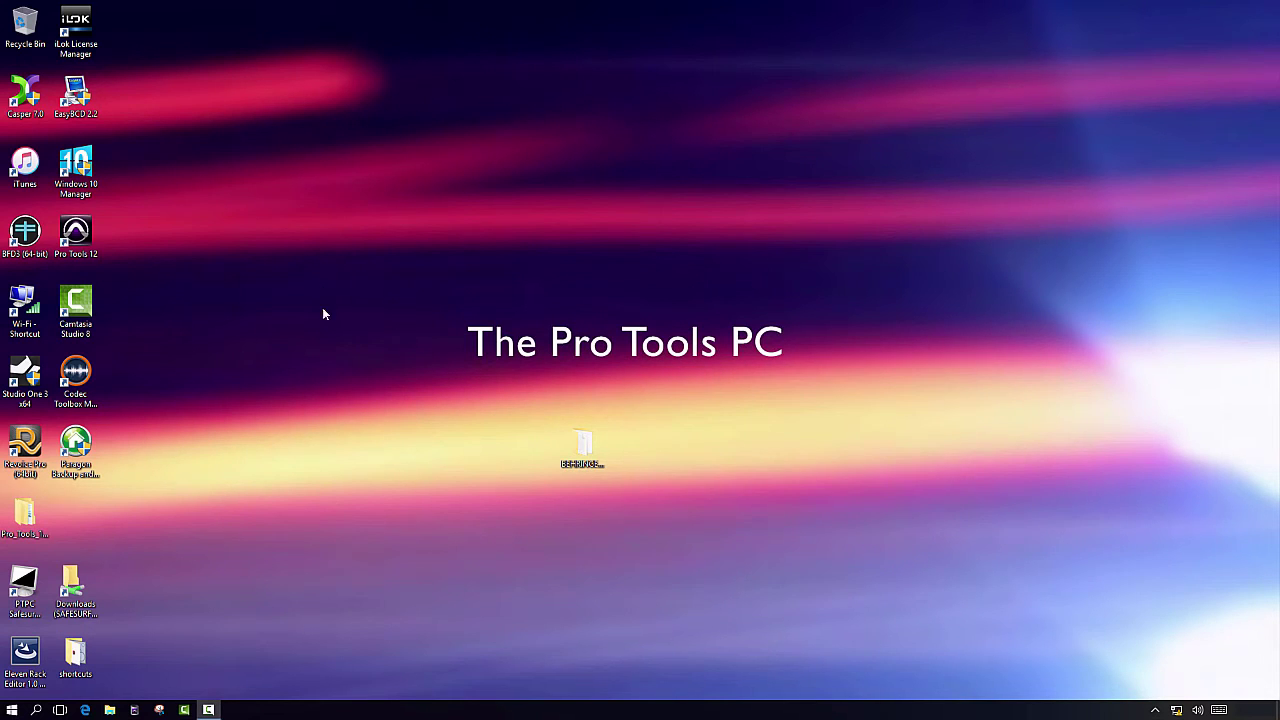
Launch Pro Tools 12 and dismiss the UMC Audio Control Panel covering its Dashboard
double_click(75, 237)
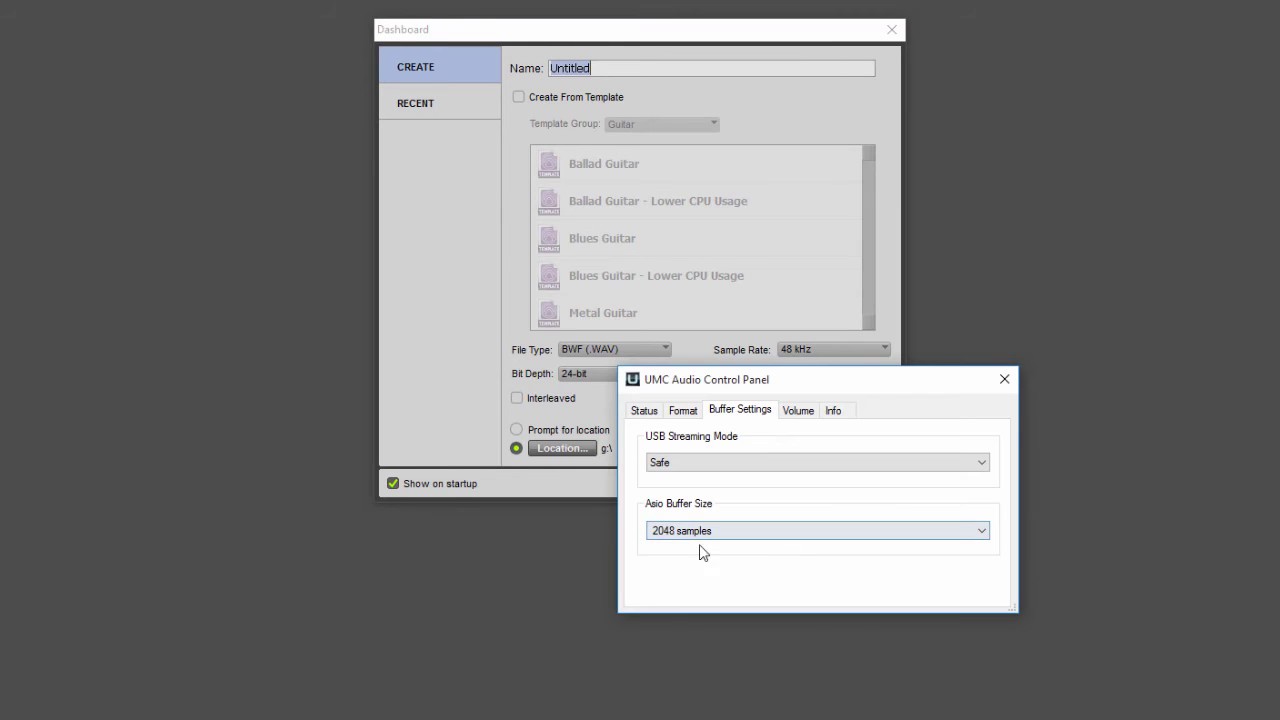
left_click(1004, 379)
left_click(523, 26)
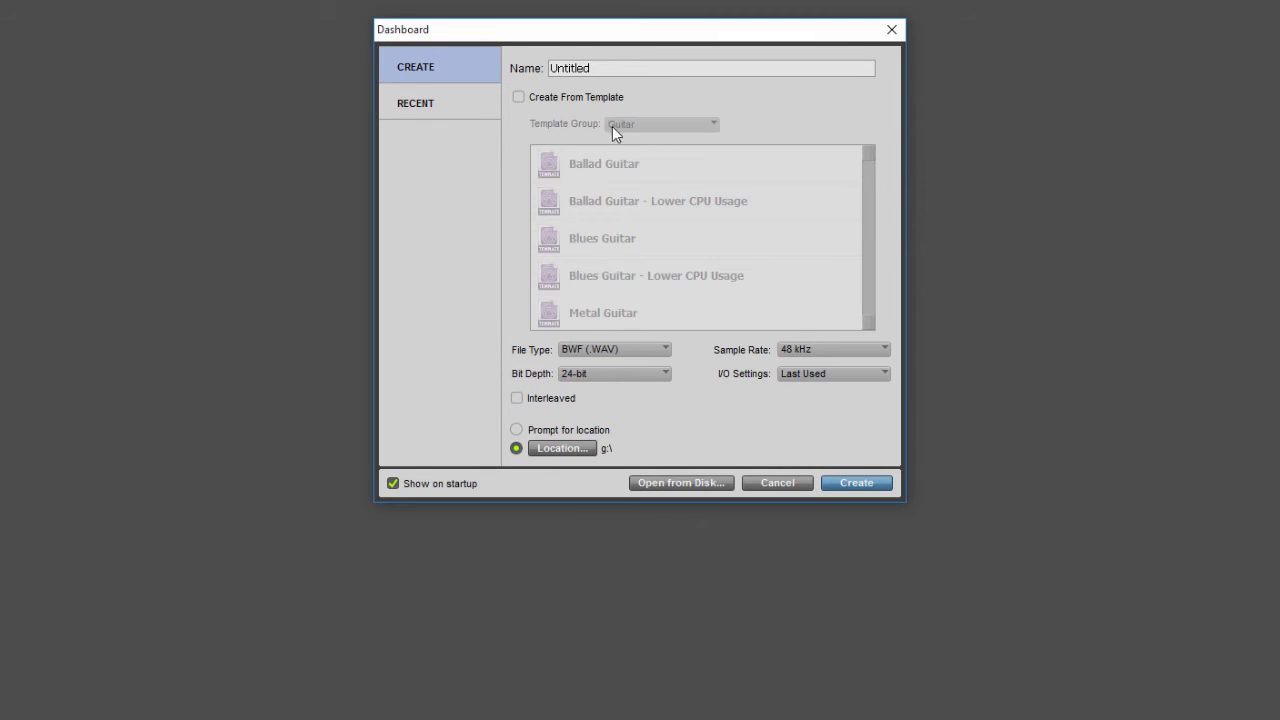
Create a new Pro Tools session named Test
left_click(608, 64)
left_click_drag(608, 64, 518, 64)
type("Test")
left_click(860, 482)
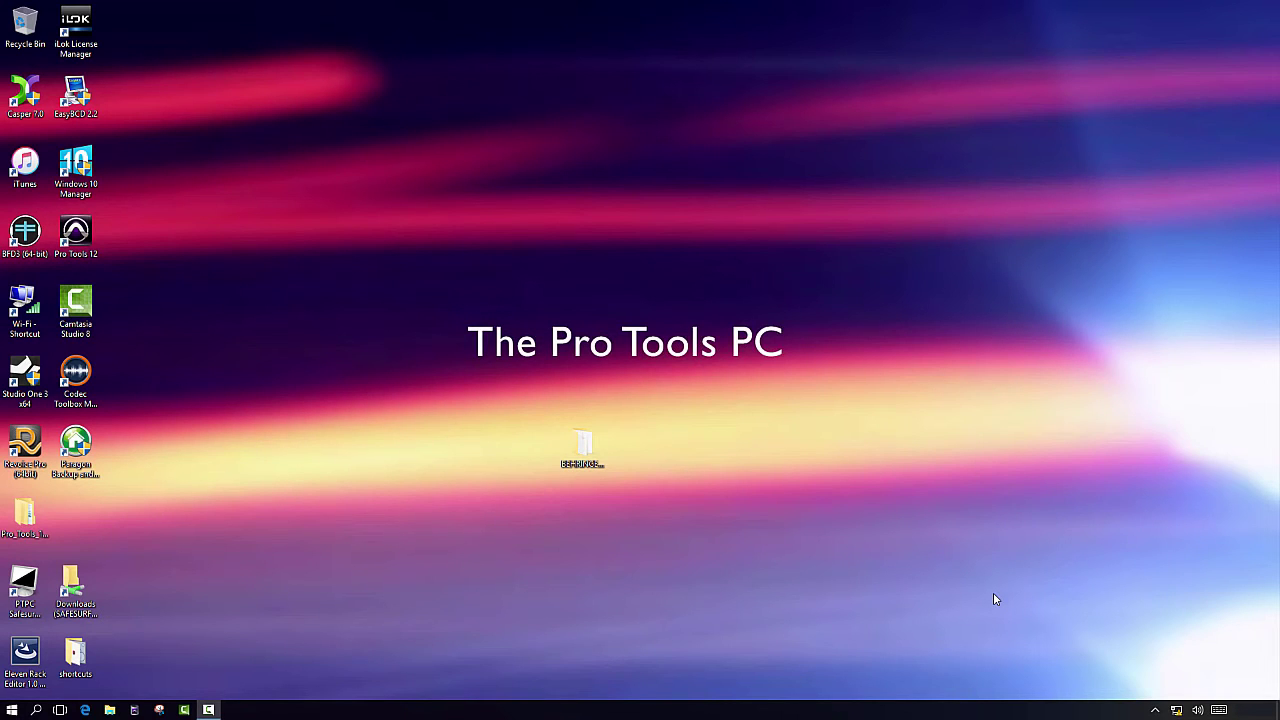
Open the Windows Sound settings and make the High Definition Audio Device speakers the default playback device
right_click(11, 710)
left_click(50, 628)
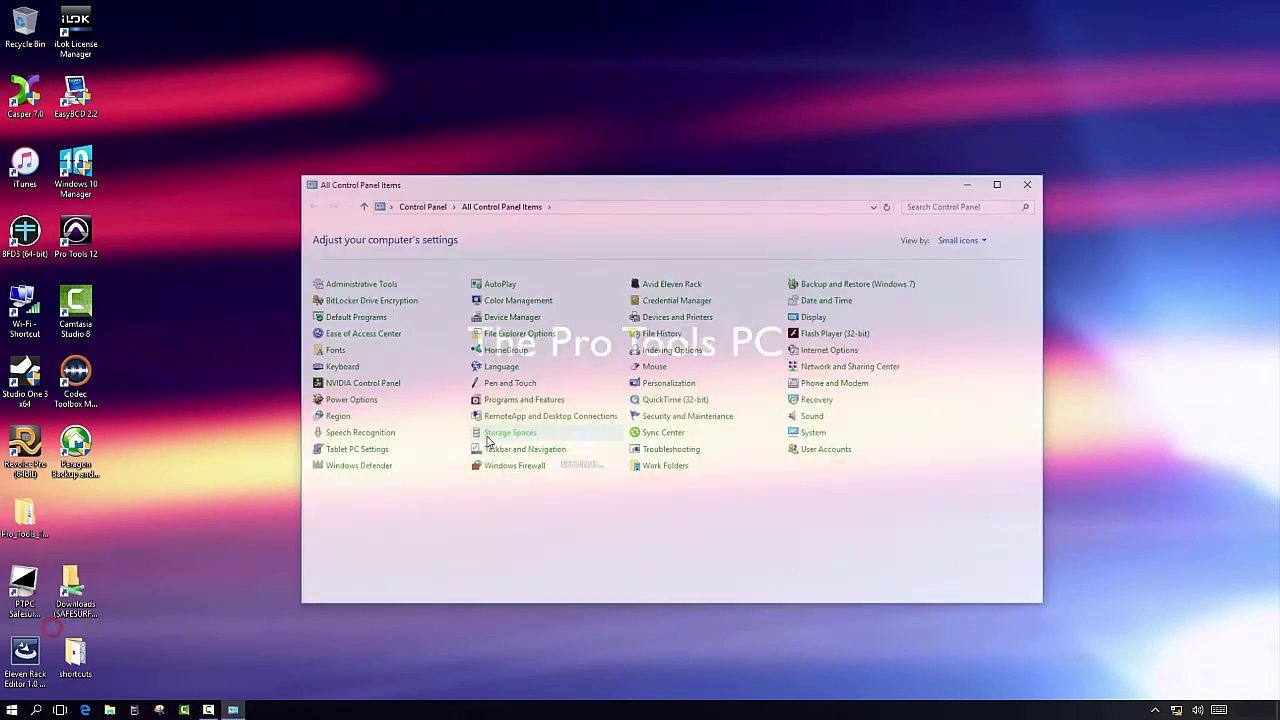
left_click(812, 417)
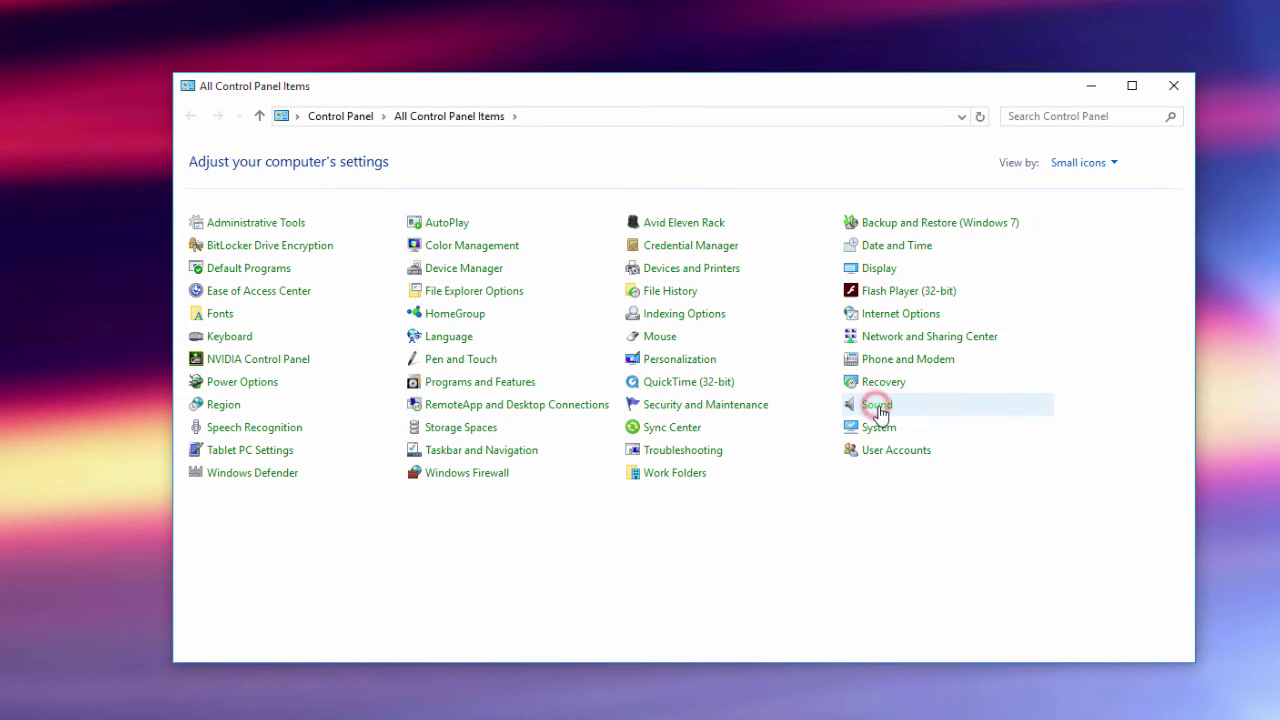
left_click_drag(70, 4, 724, 89)
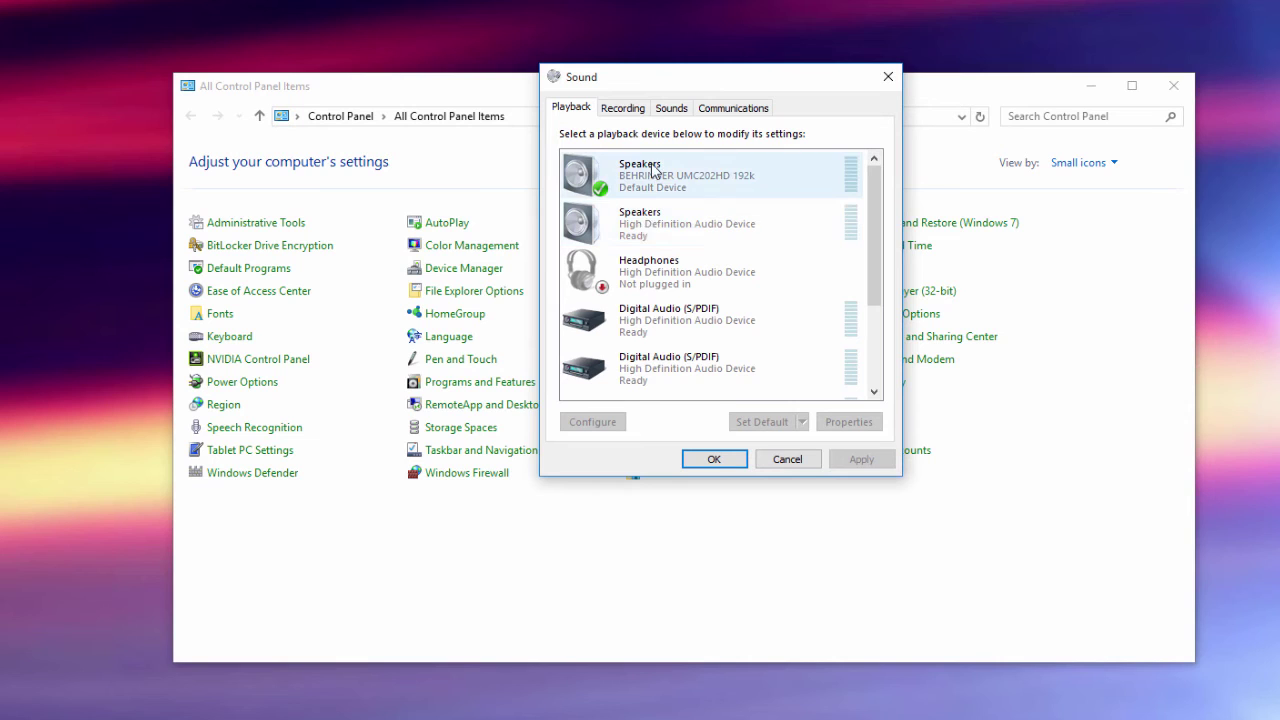
left_click(648, 224)
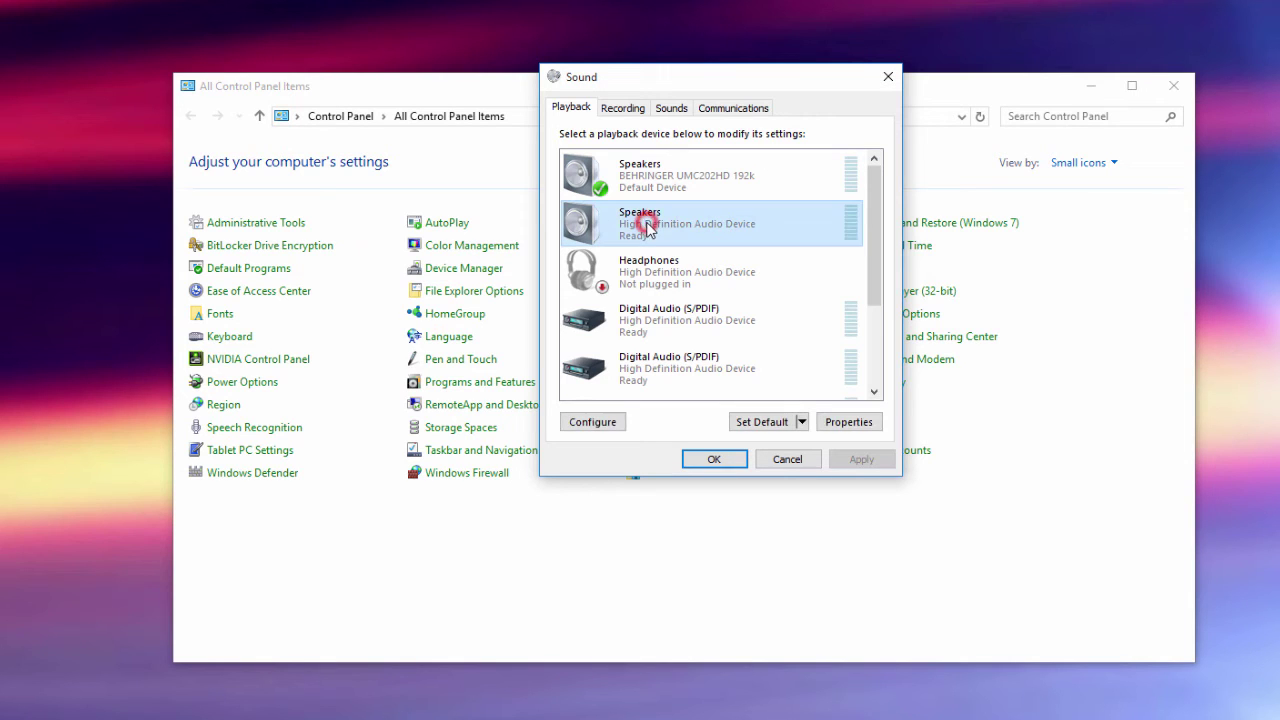
left_click(765, 422)
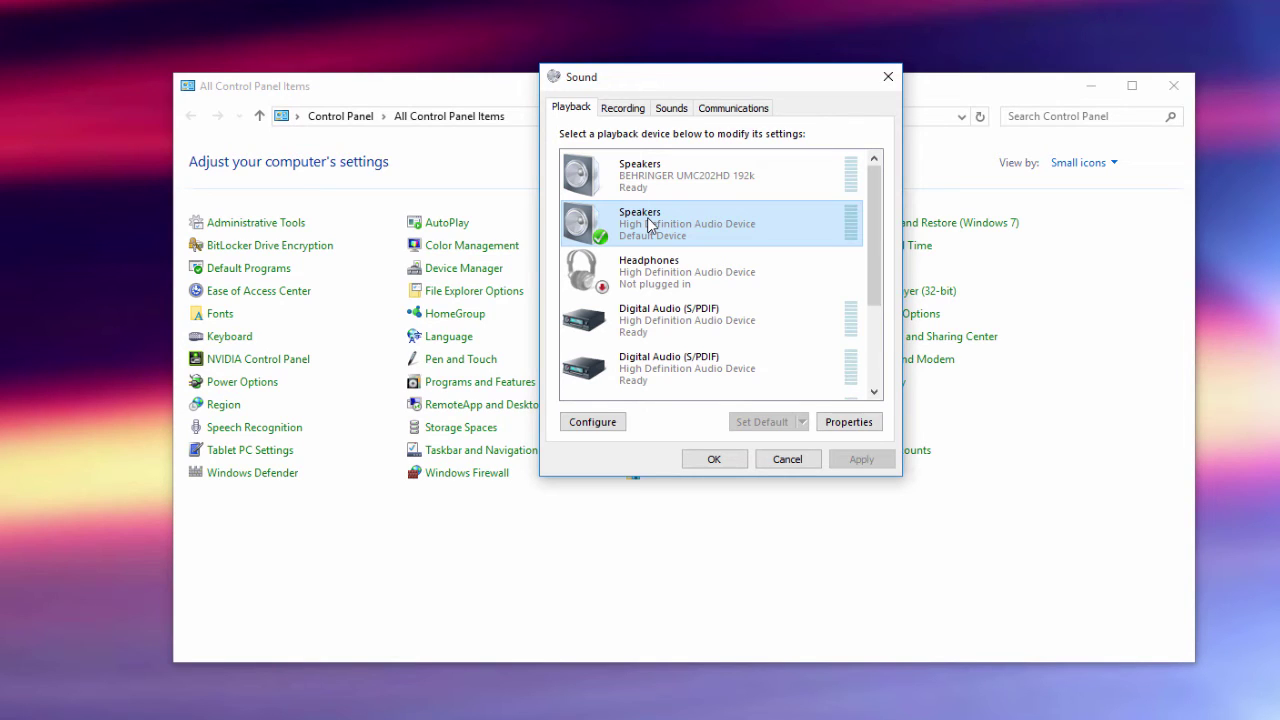
Disable the BEHRINGER UMC202HD 192k speakers as a Windows playback device
left_click(648, 175)
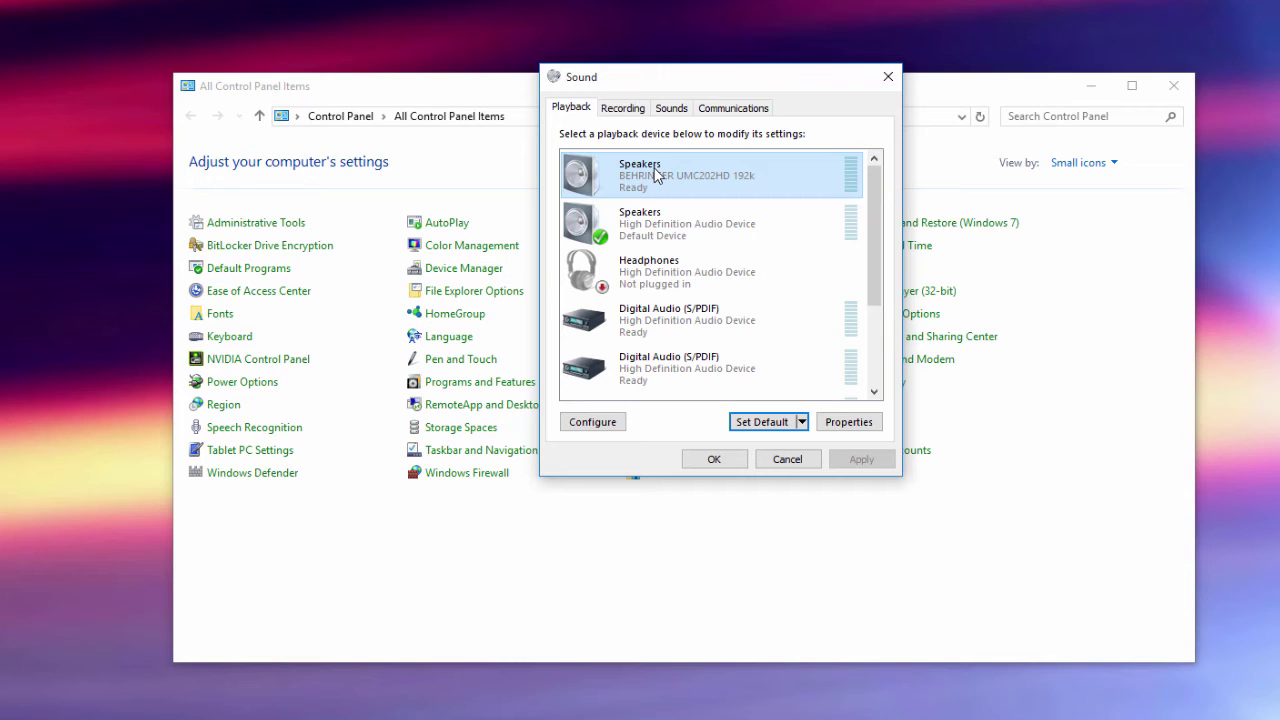
right_click(656, 174)
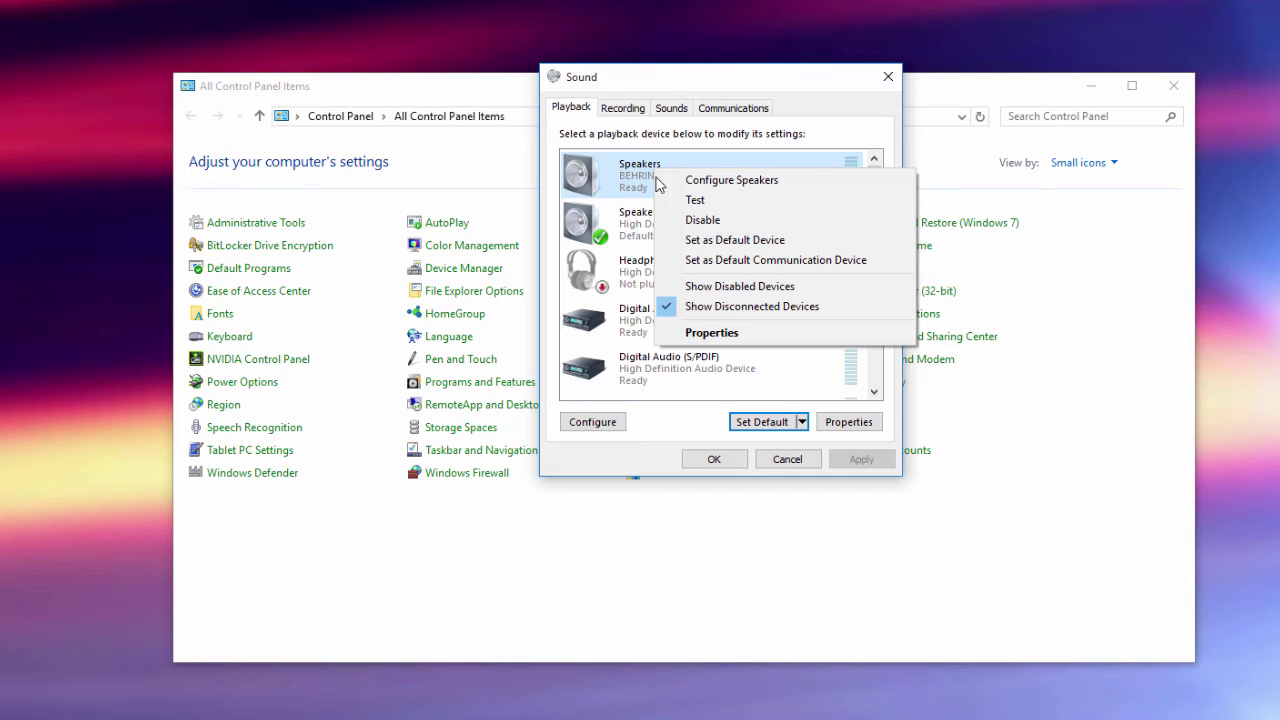
left_click(703, 220)
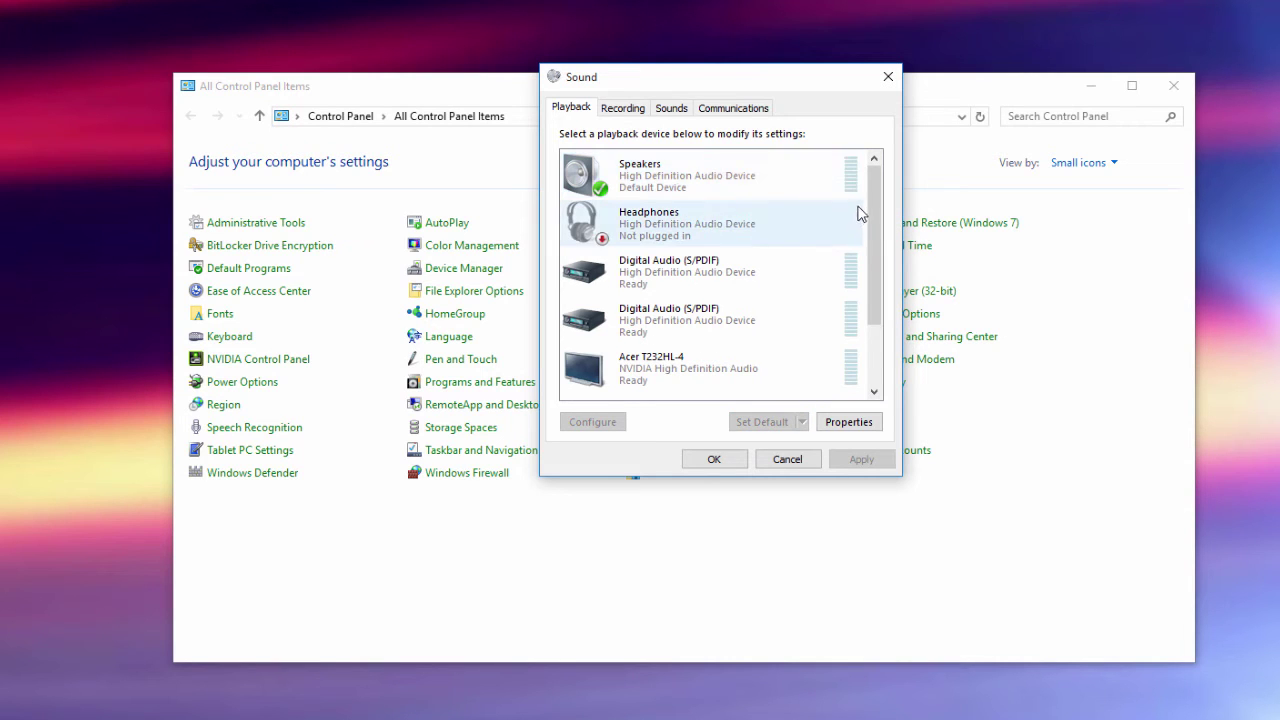
scroll(874, 218, "down", 2)
scroll(882, 195, "up", 2)
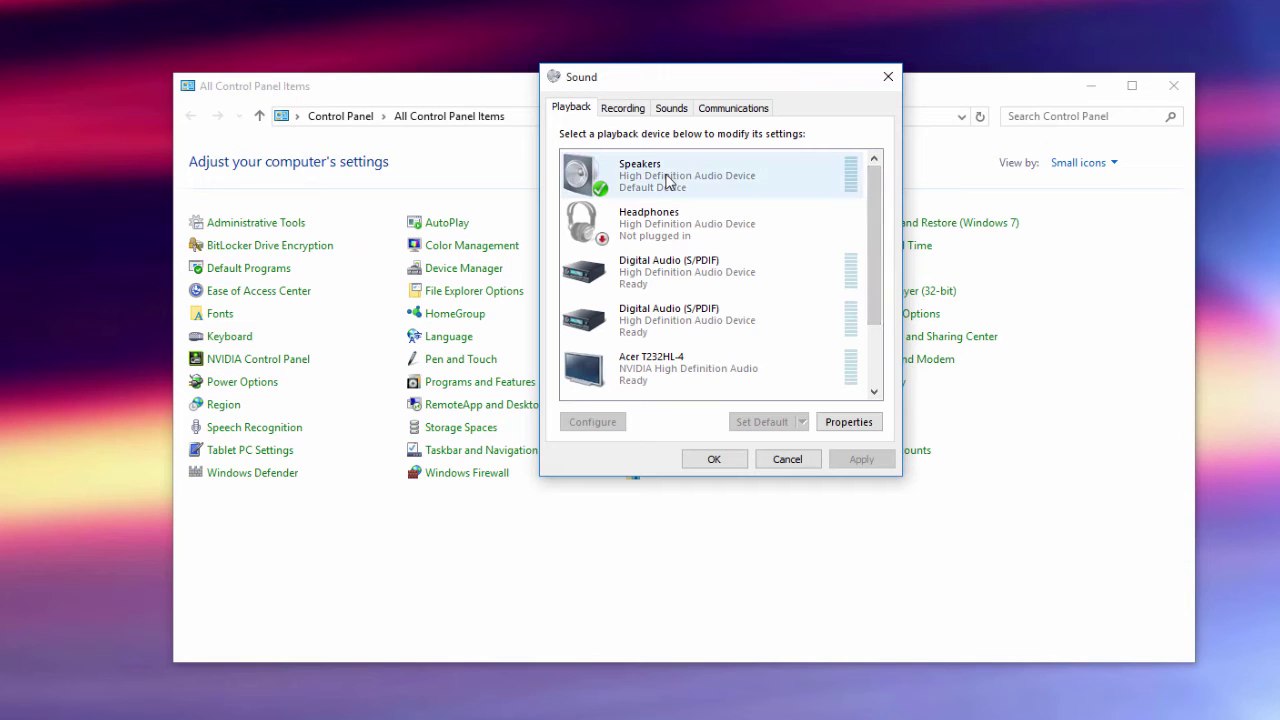
Turn on the display of disabled devices in the playback list, and close the Sound settings and the Control Panel
right_click(678, 228)
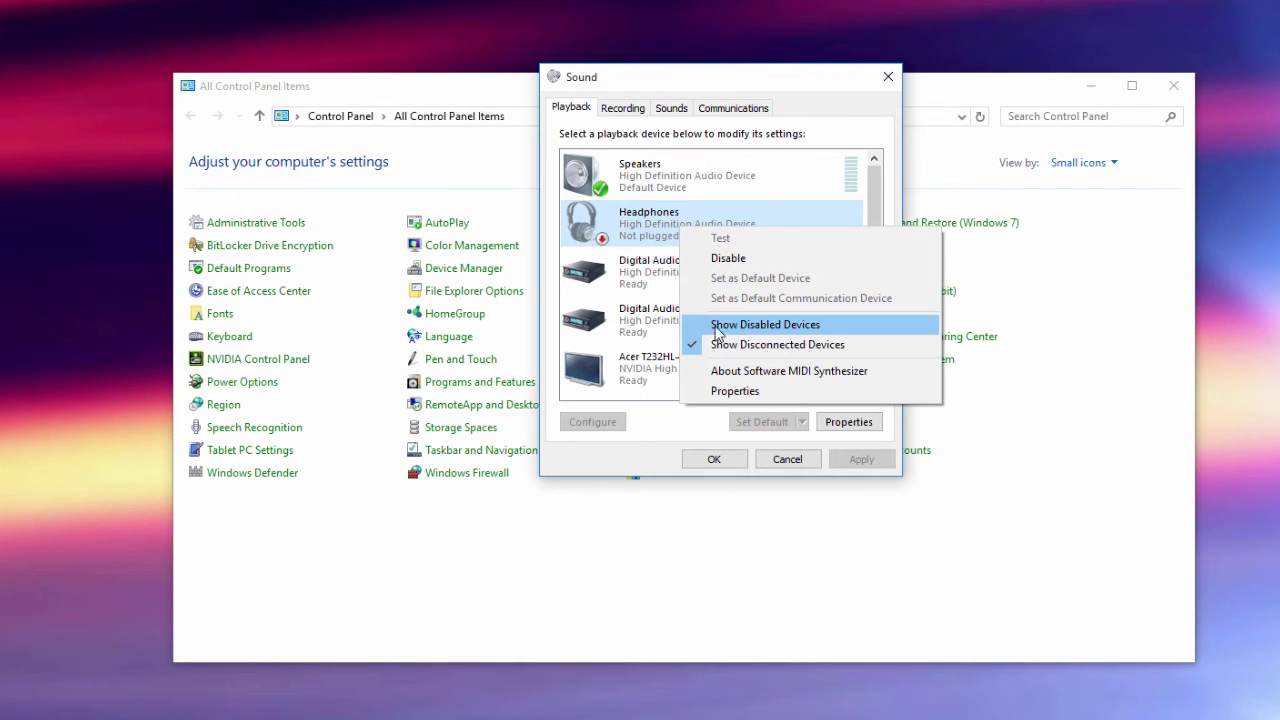
left_click(788, 328)
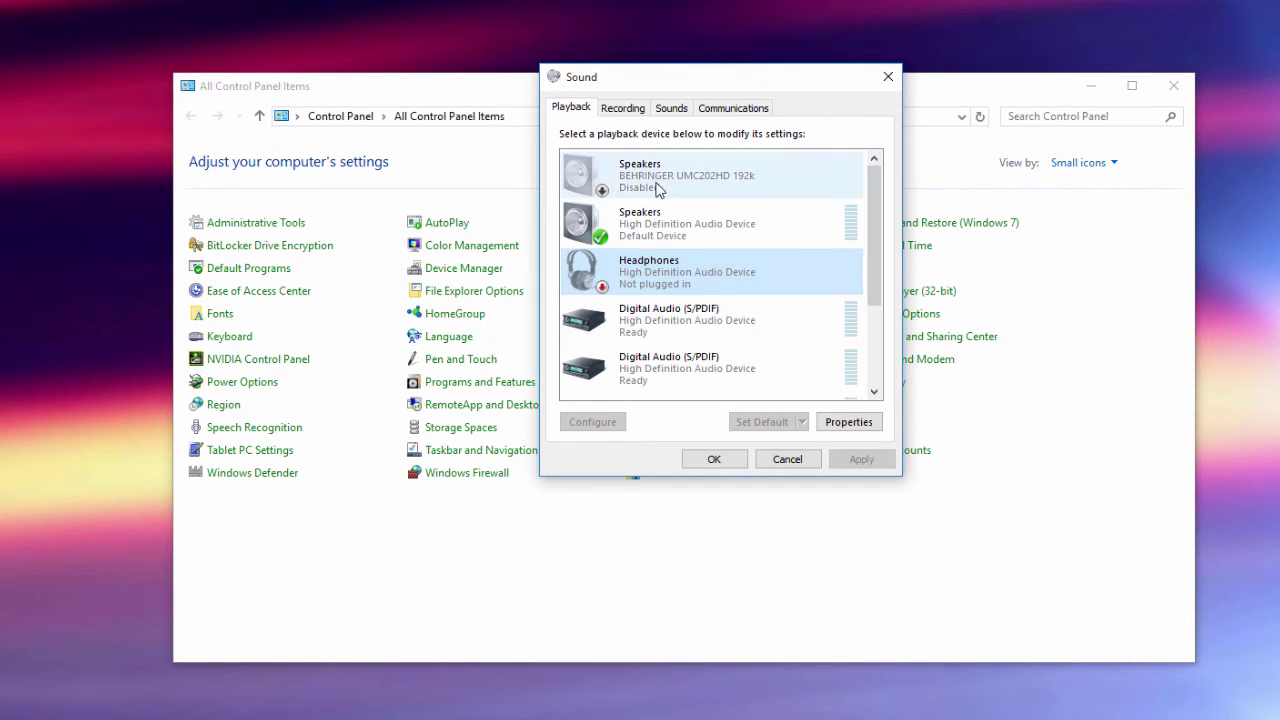
left_click(714, 459)
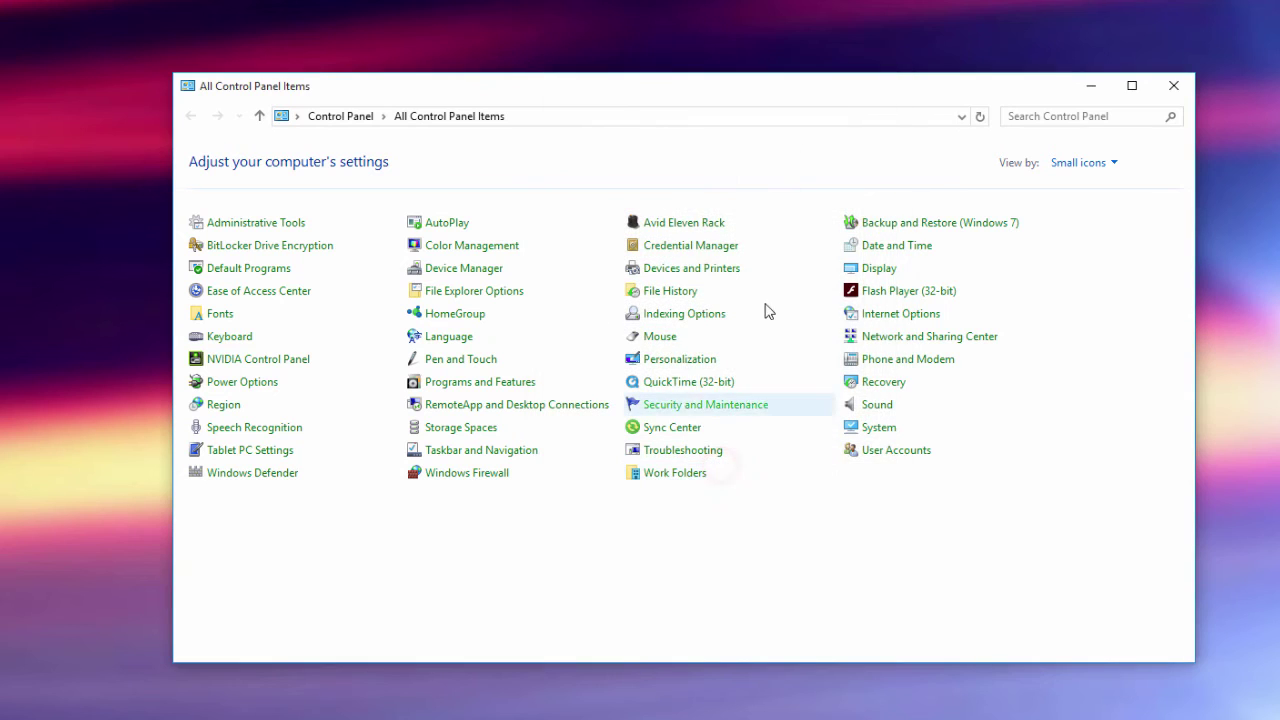
left_click(1174, 88)
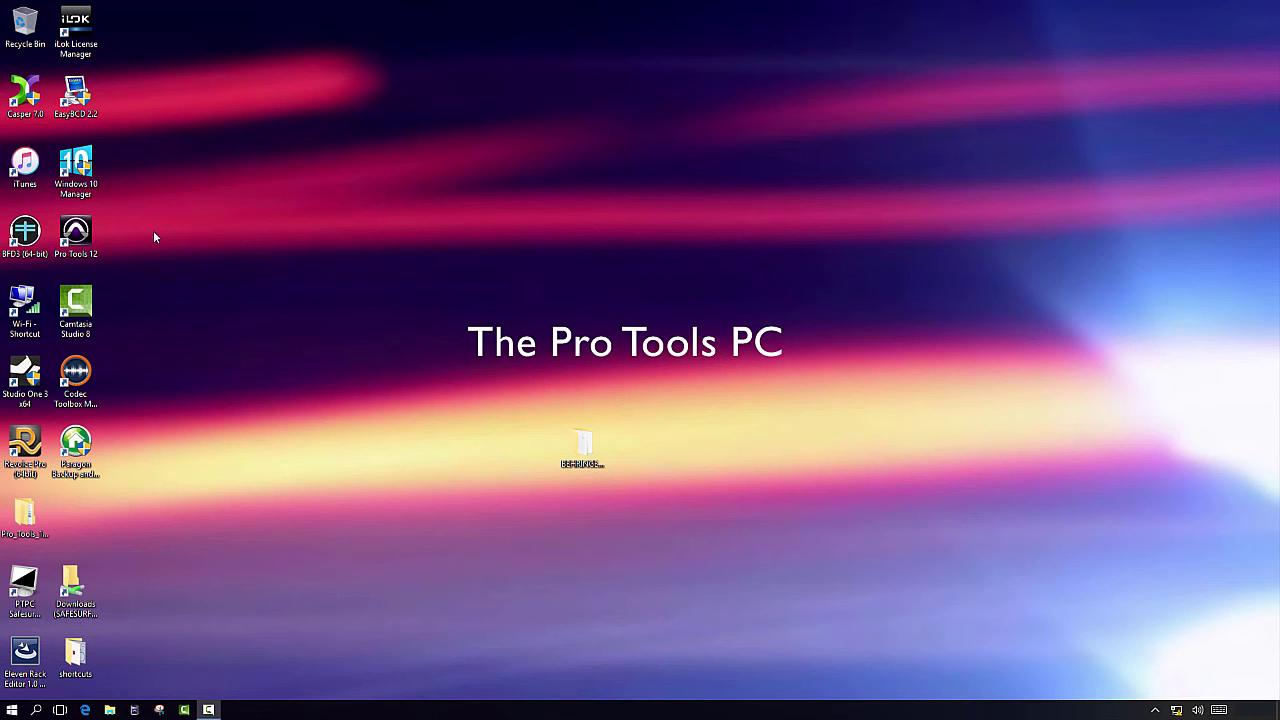
Launch Pro Tools 12 and end its unresponsive application task from Task Manager
double_click(78, 240)
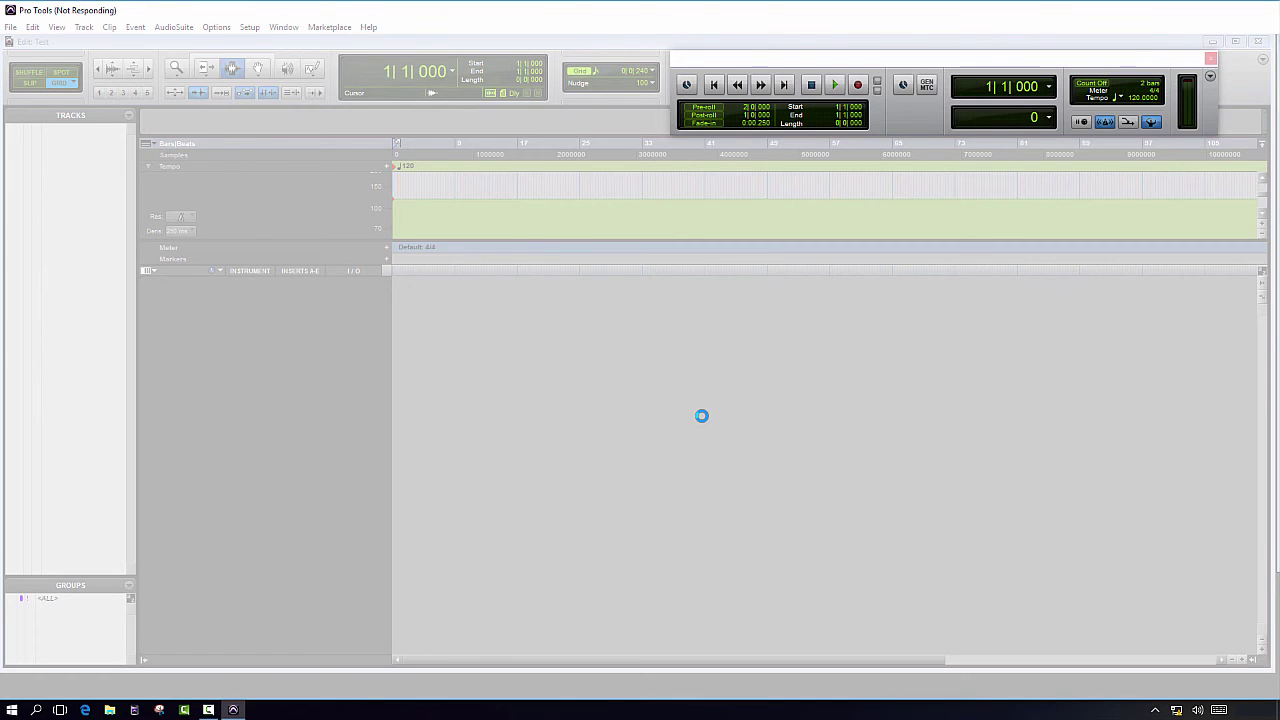
key("ctrl+shift+Escape")
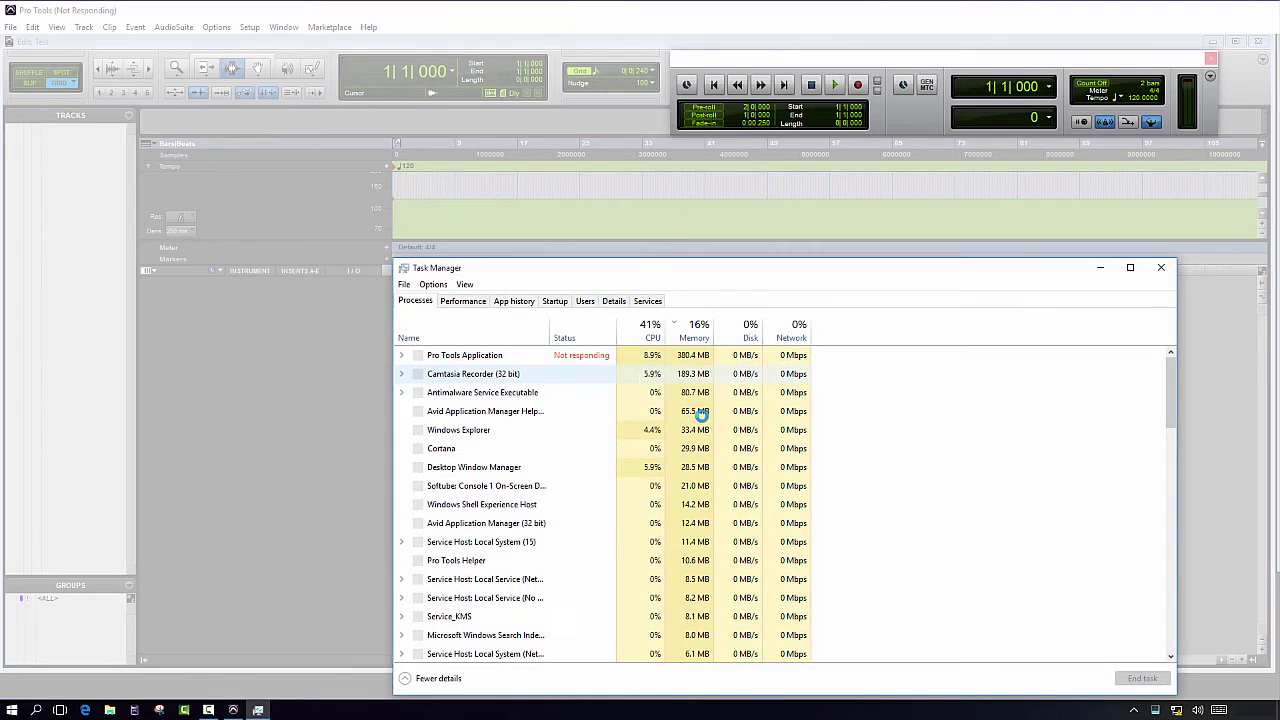
right_click(487, 356)
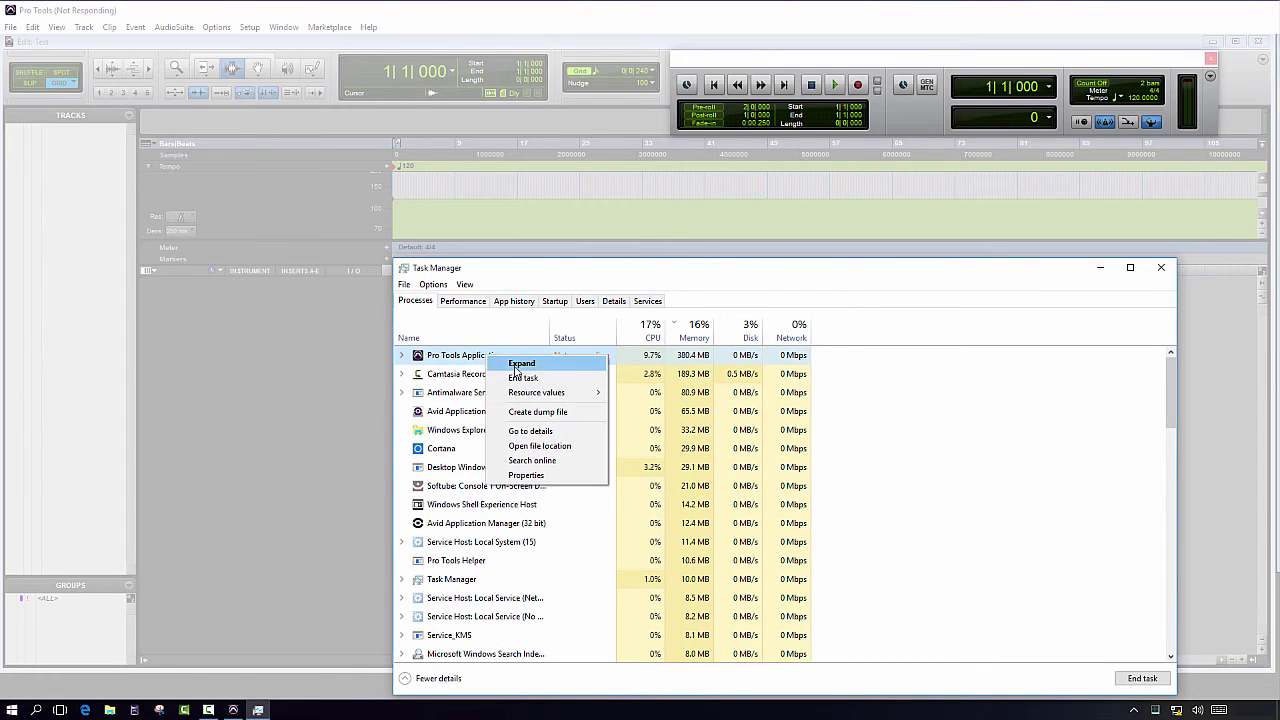
left_click(521, 378)
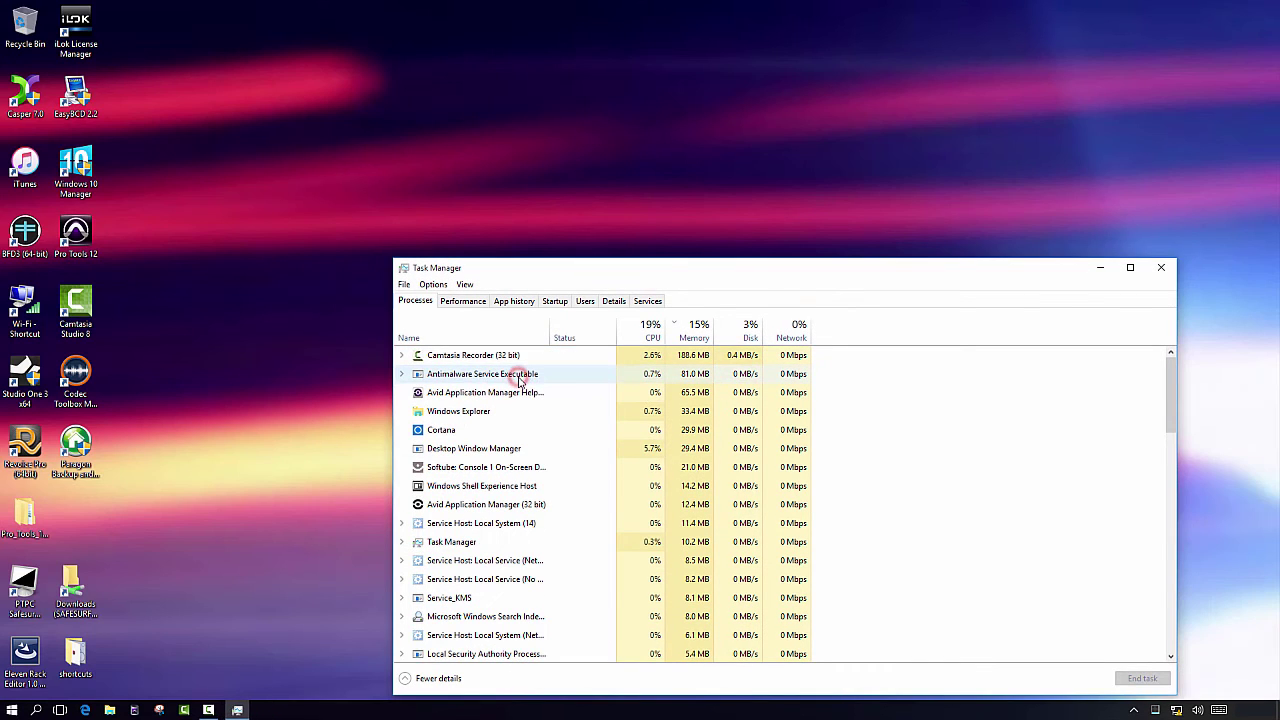
left_click(1160, 271)
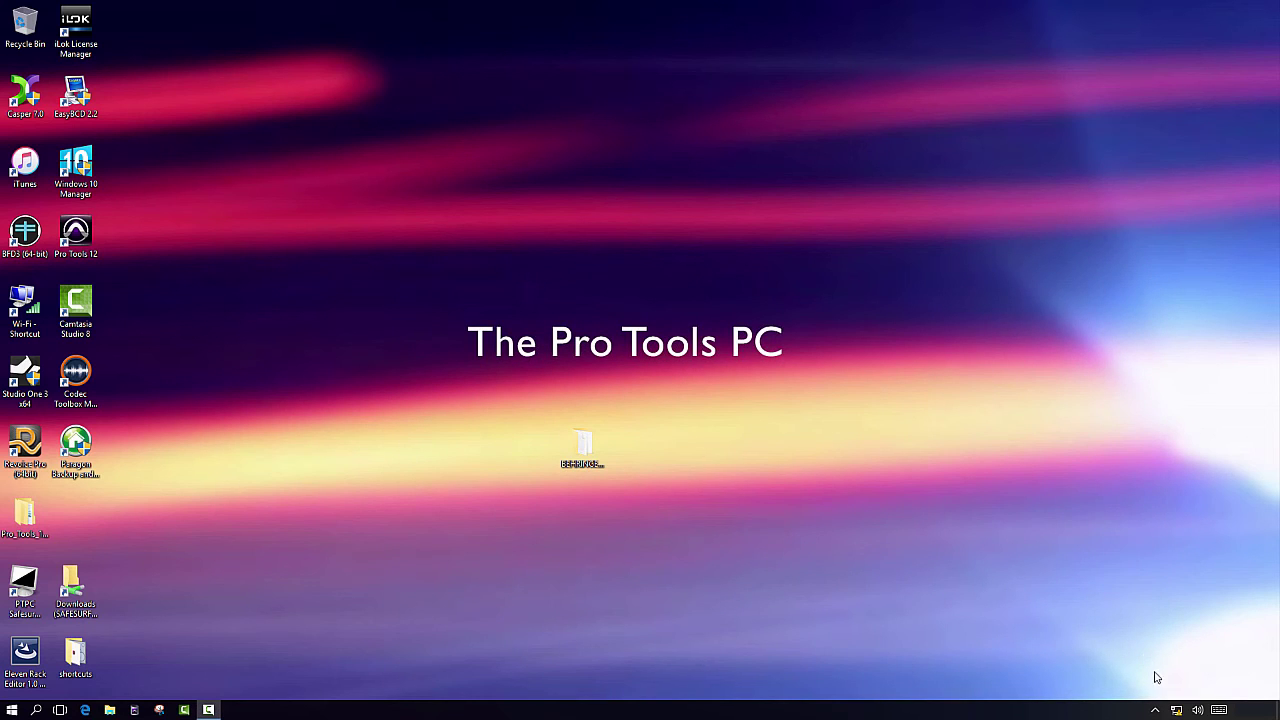
Set the ASIO buffer size to 1024 samples in the UMC Audio Control Panel, and close it
left_click(1154, 710)
left_click(1141, 686)
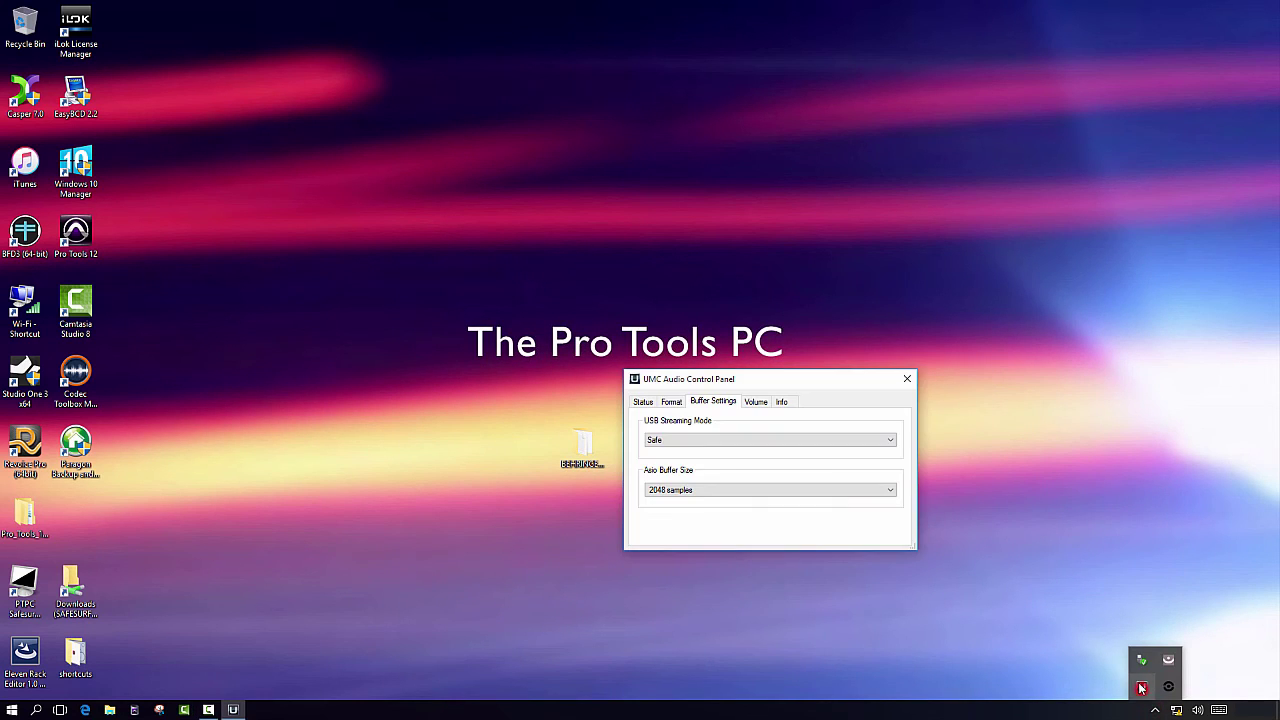
left_click(660, 490)
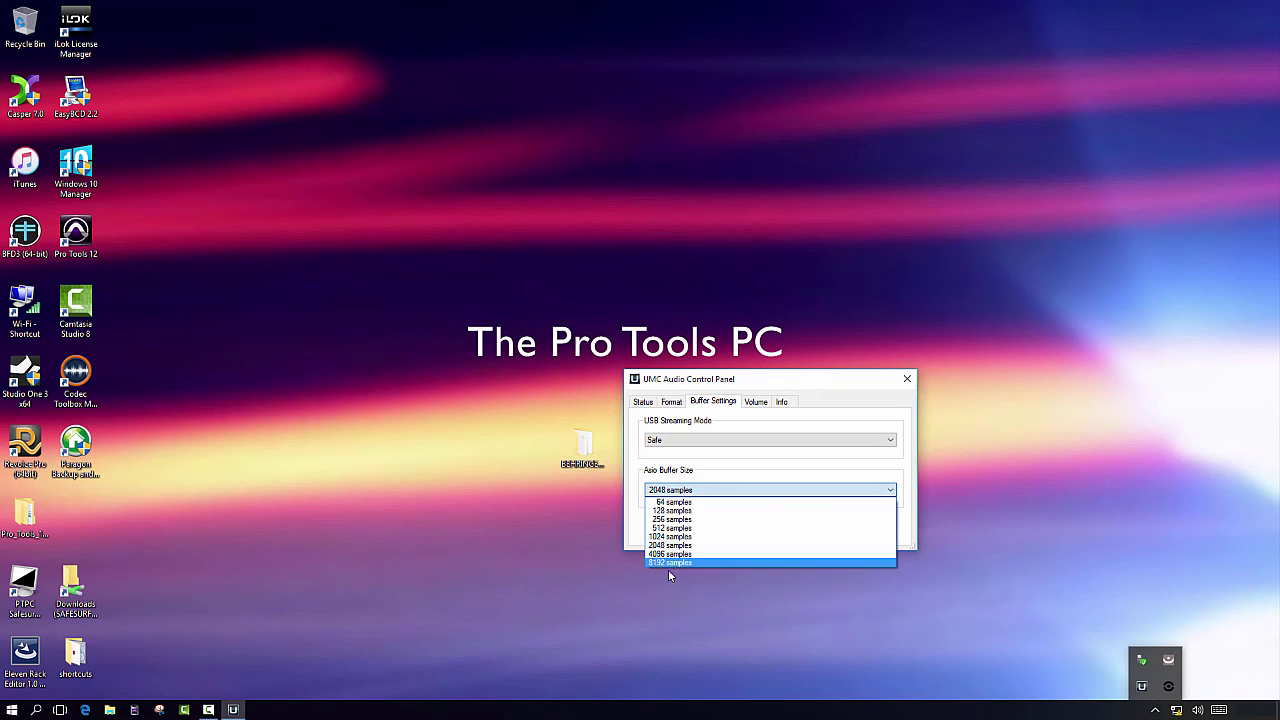
left_click(666, 538)
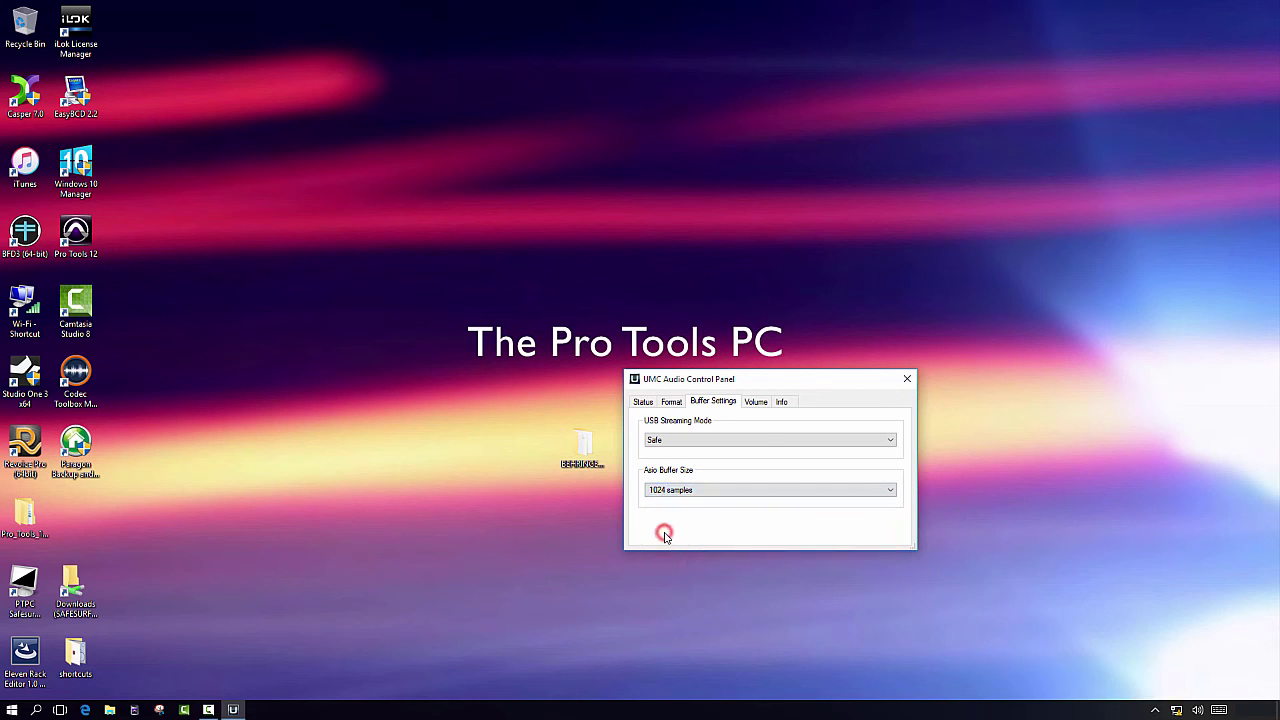
left_click(908, 380)
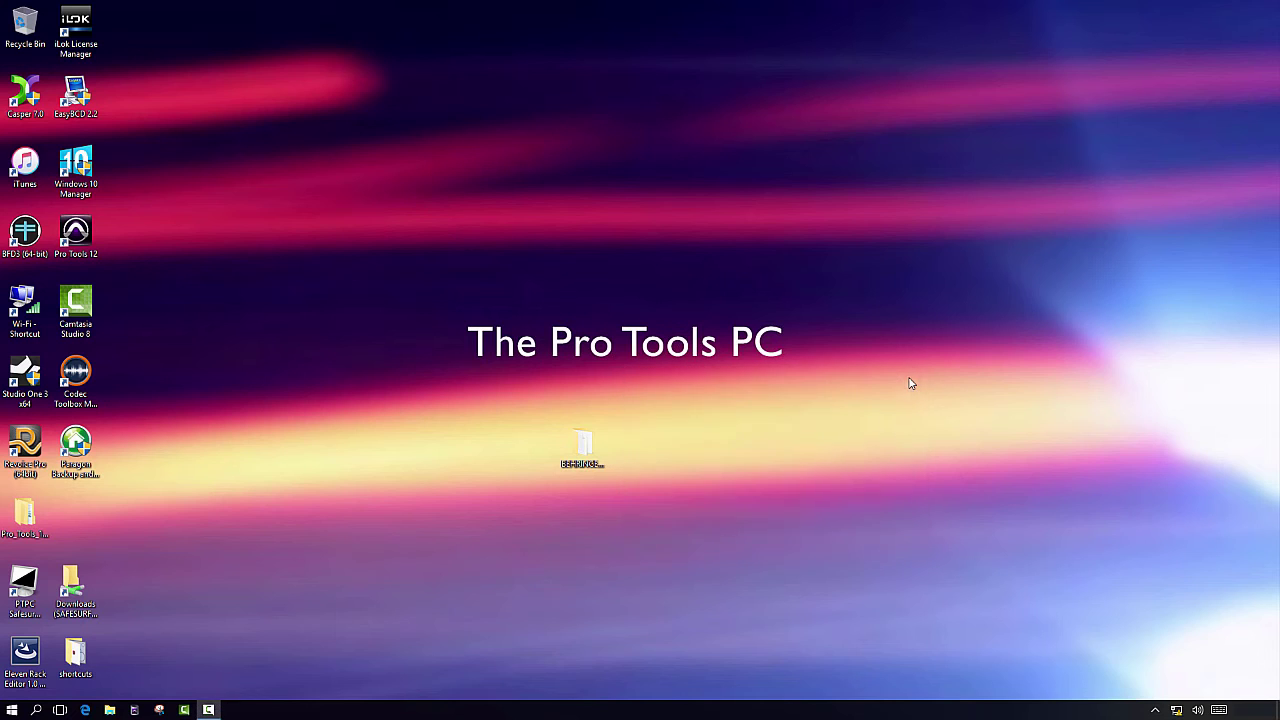
Relaunch Pro Tools 12 and open the existing Test session from disk
double_click(76, 242)
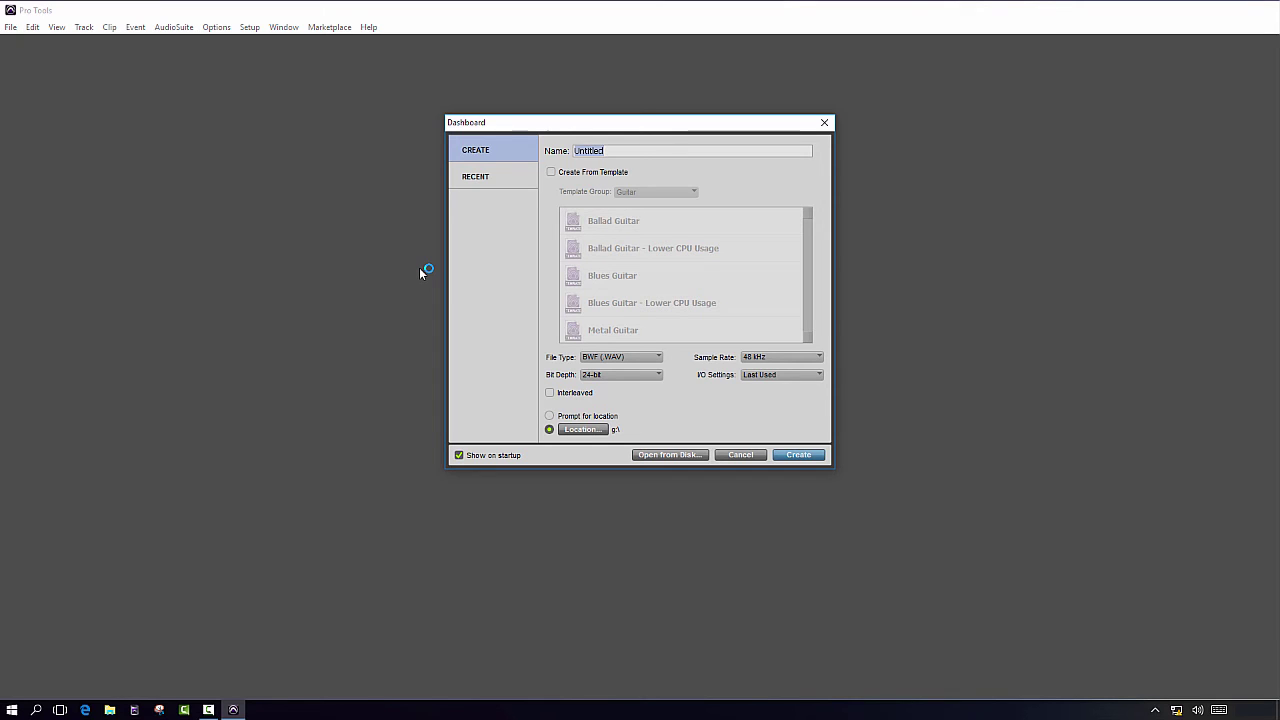
left_click(678, 456)
left_click(726, 252)
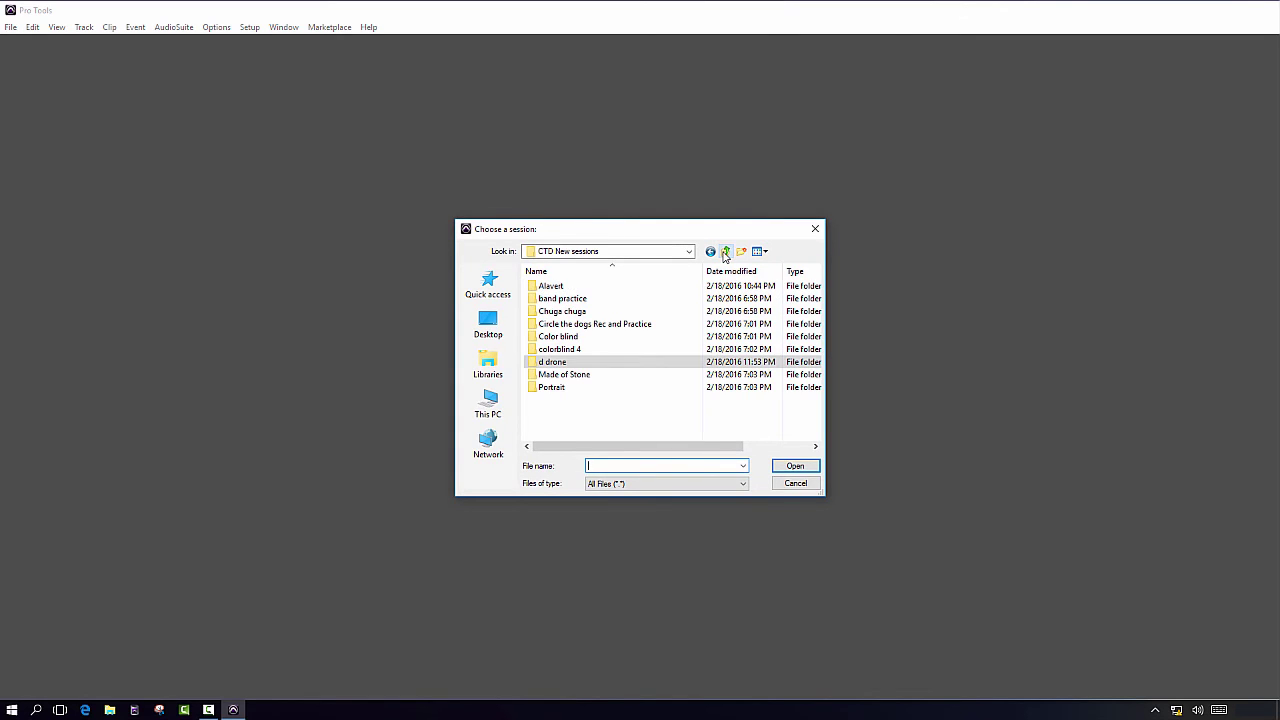
left_click(726, 252)
left_click(726, 252)
double_click(590, 396)
double_click(575, 399)
double_click(560, 336)
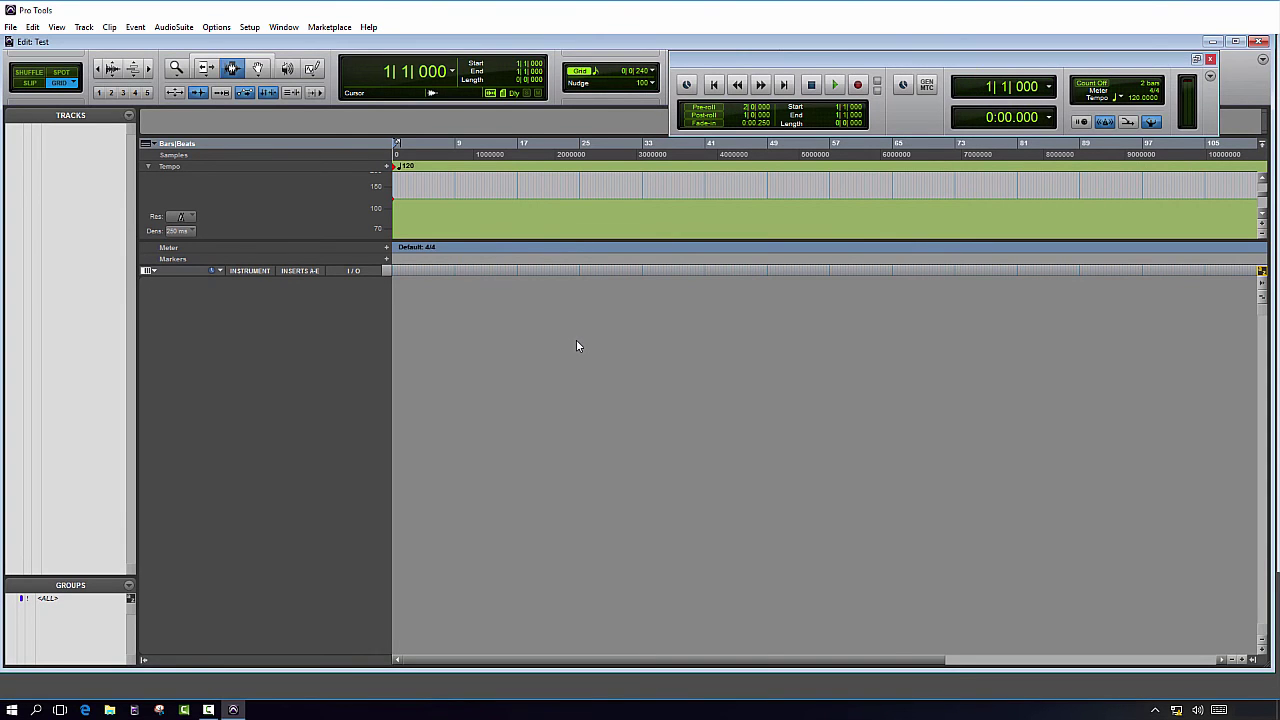
Create one new stereo audio track in the Test session
key("ctrl+shift+n")
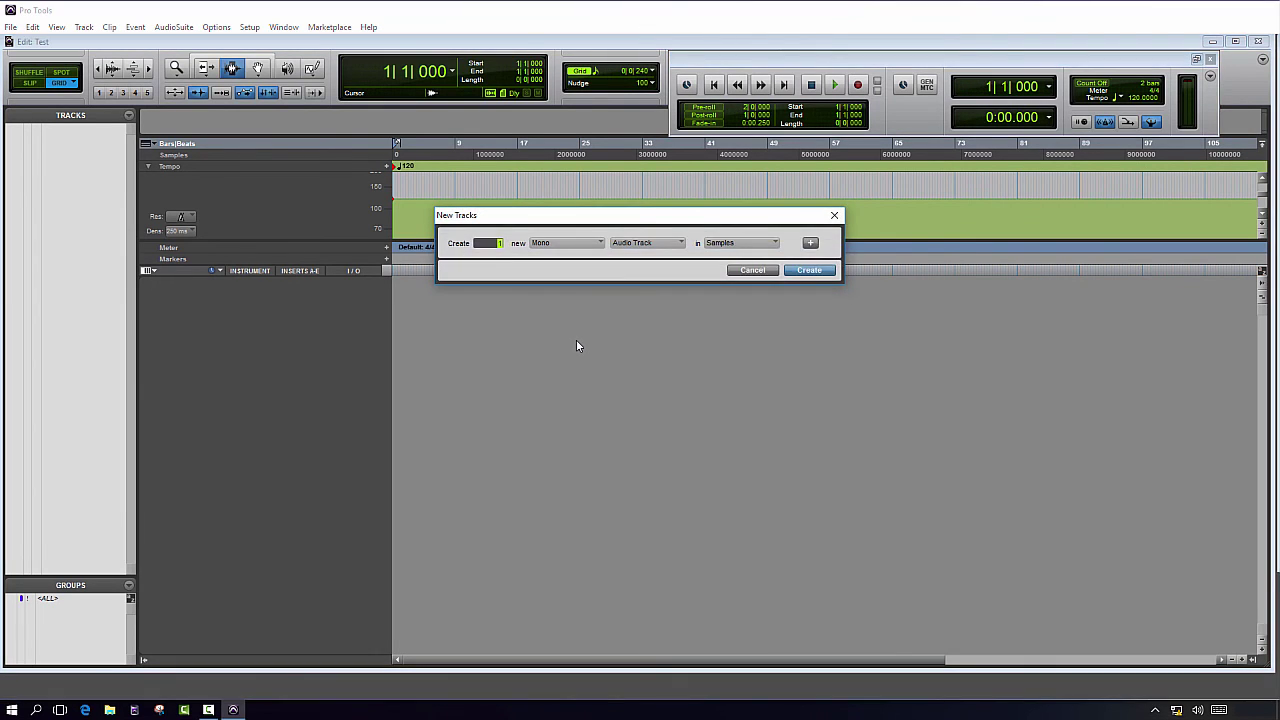
left_click(576, 243)
left_click(590, 256)
left_click(805, 271)
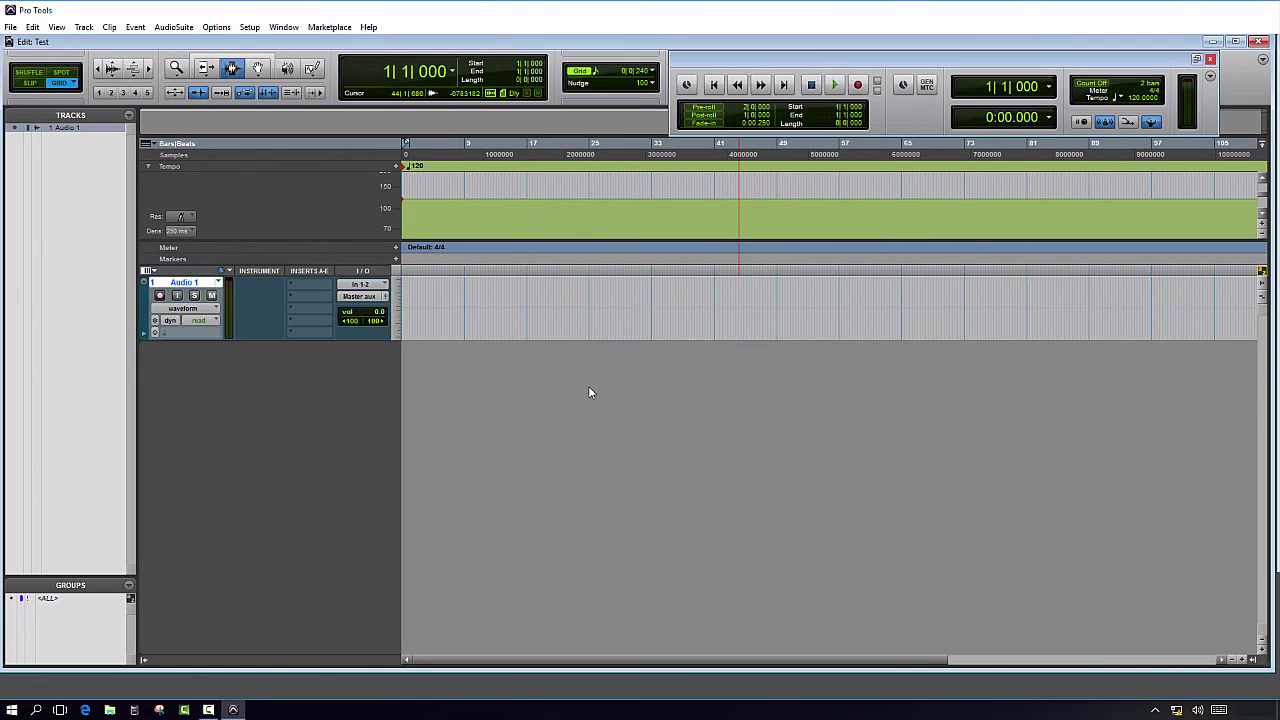
Test the transport by starting and stopping playback from a point near bar 8 of the audio track
left_click(463, 305)
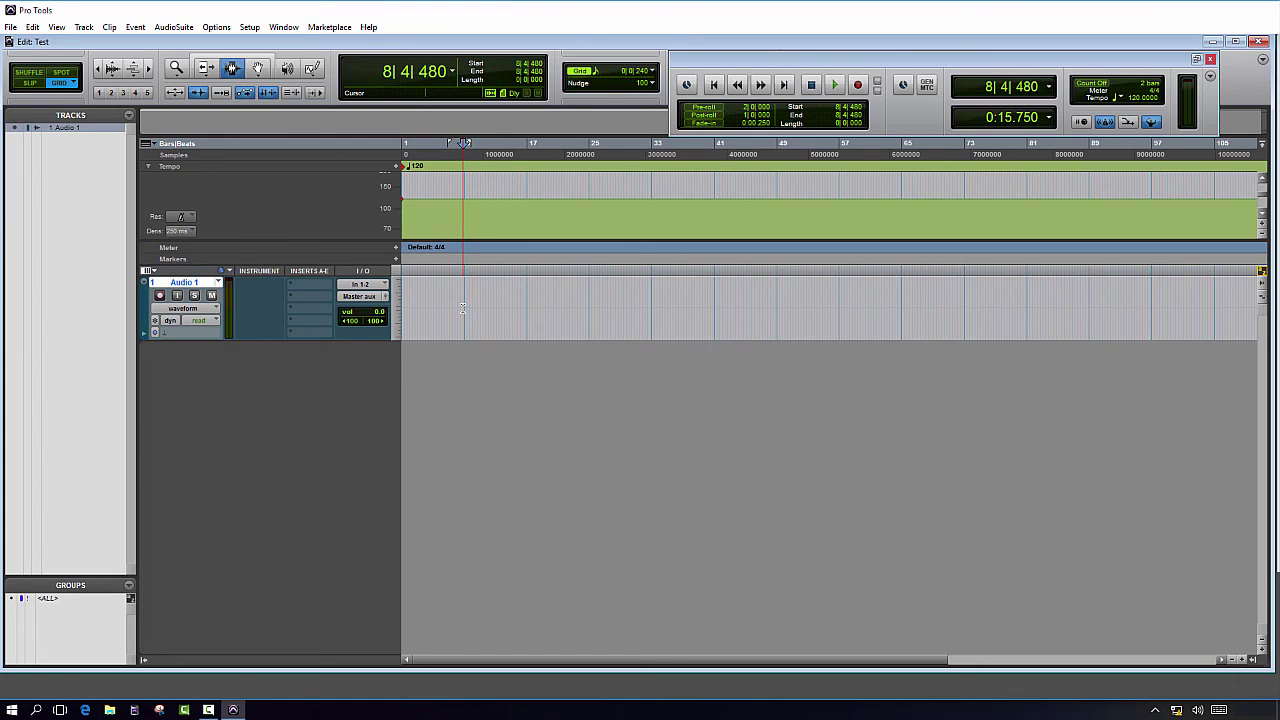
key("space")
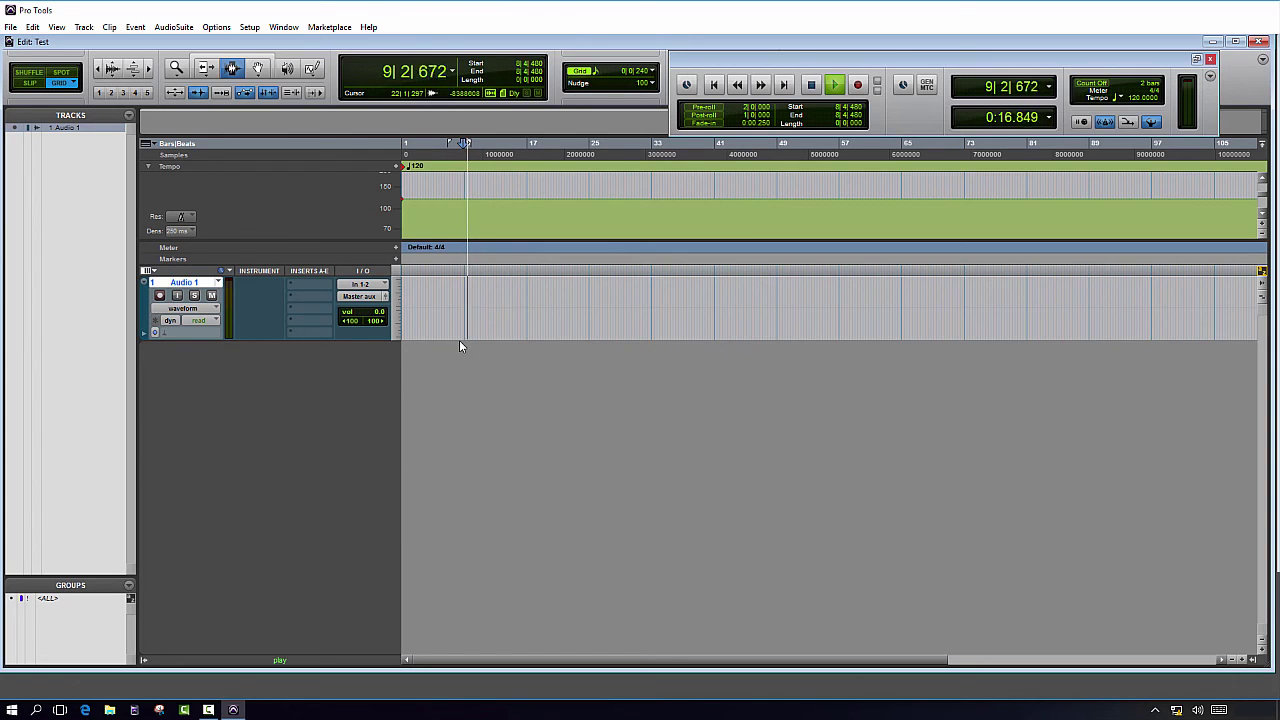
key("space")
key("space")
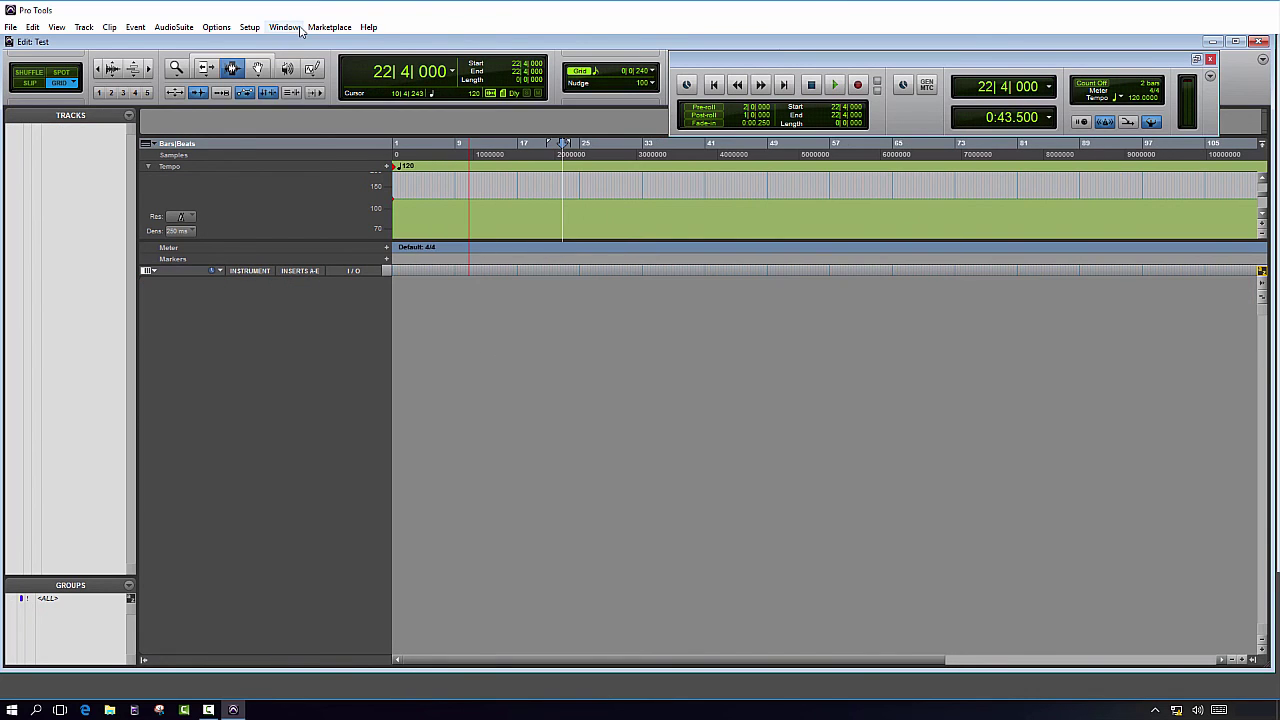
Check the selectable H/W buffer sizes in the Playback Engine settings, and close them
left_click(253, 31)
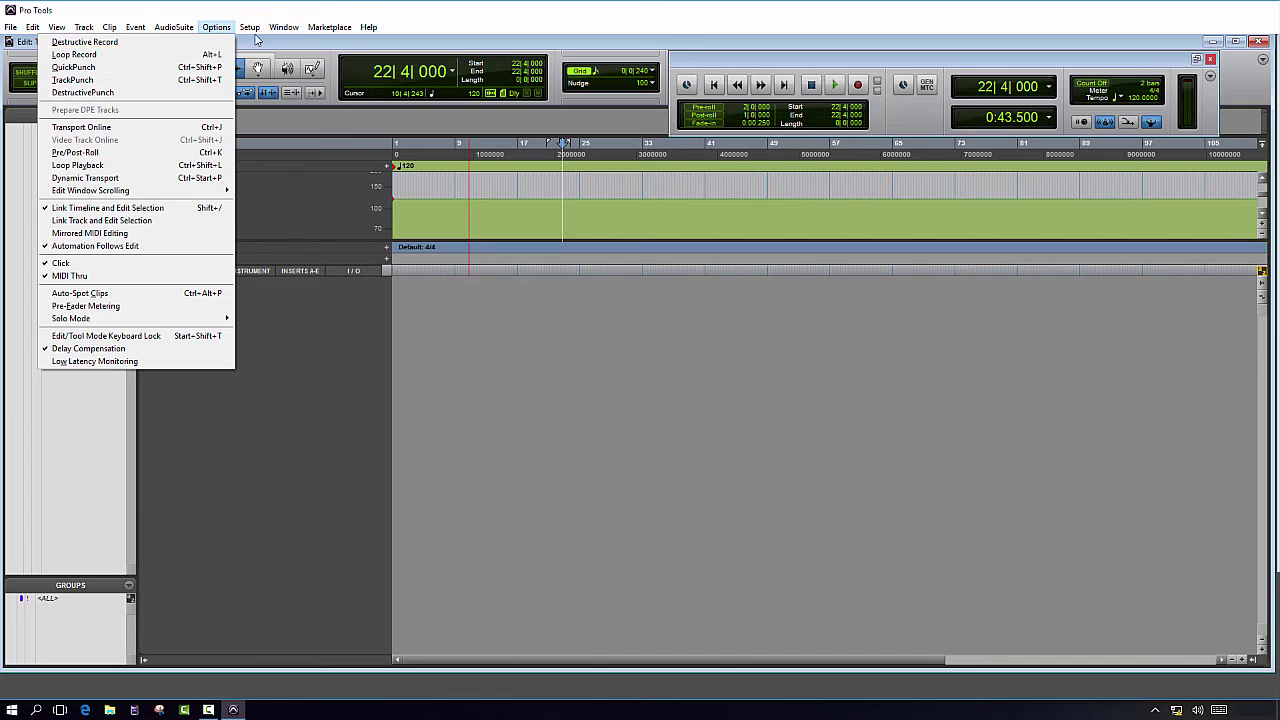
left_click(242, 55)
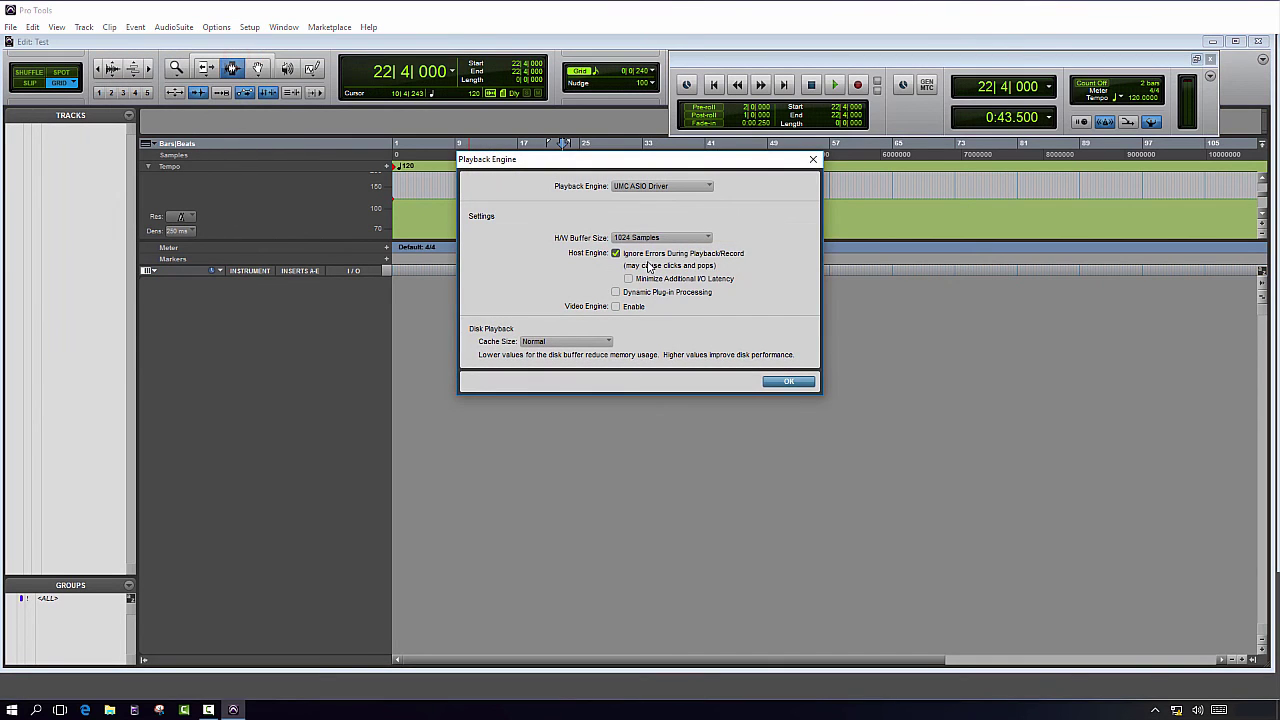
left_click(705, 238)
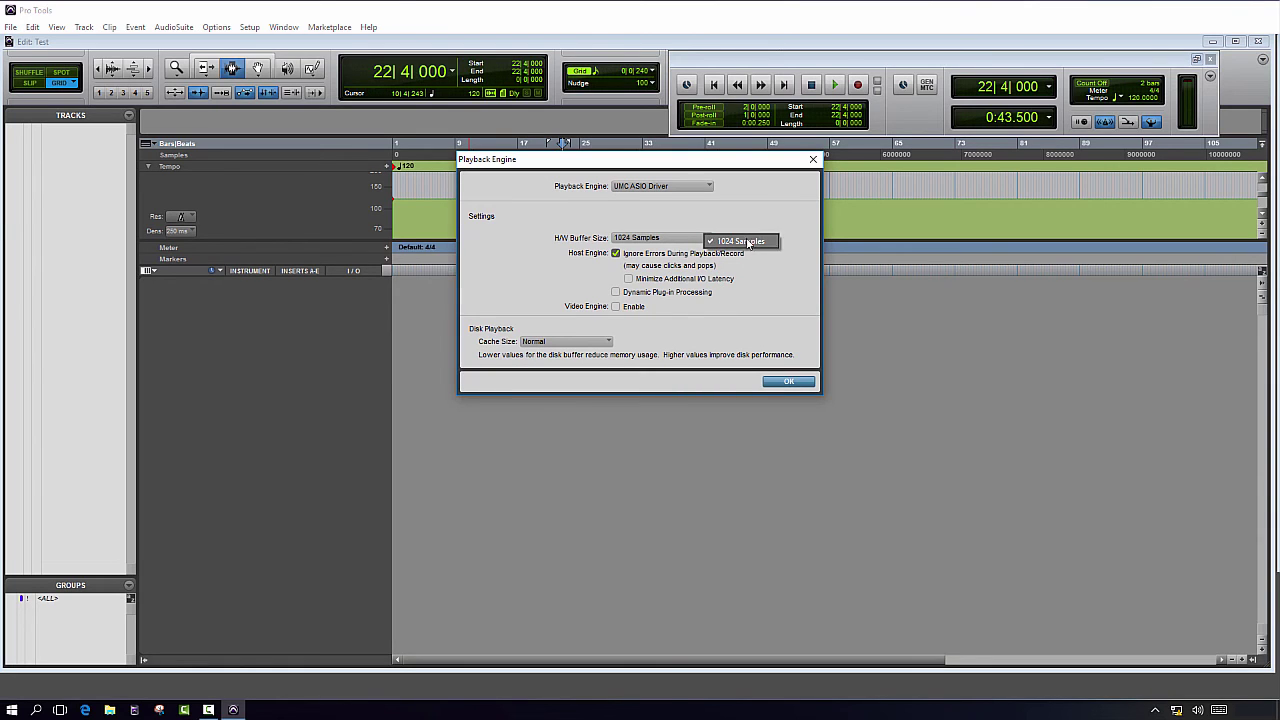
left_click(785, 382)
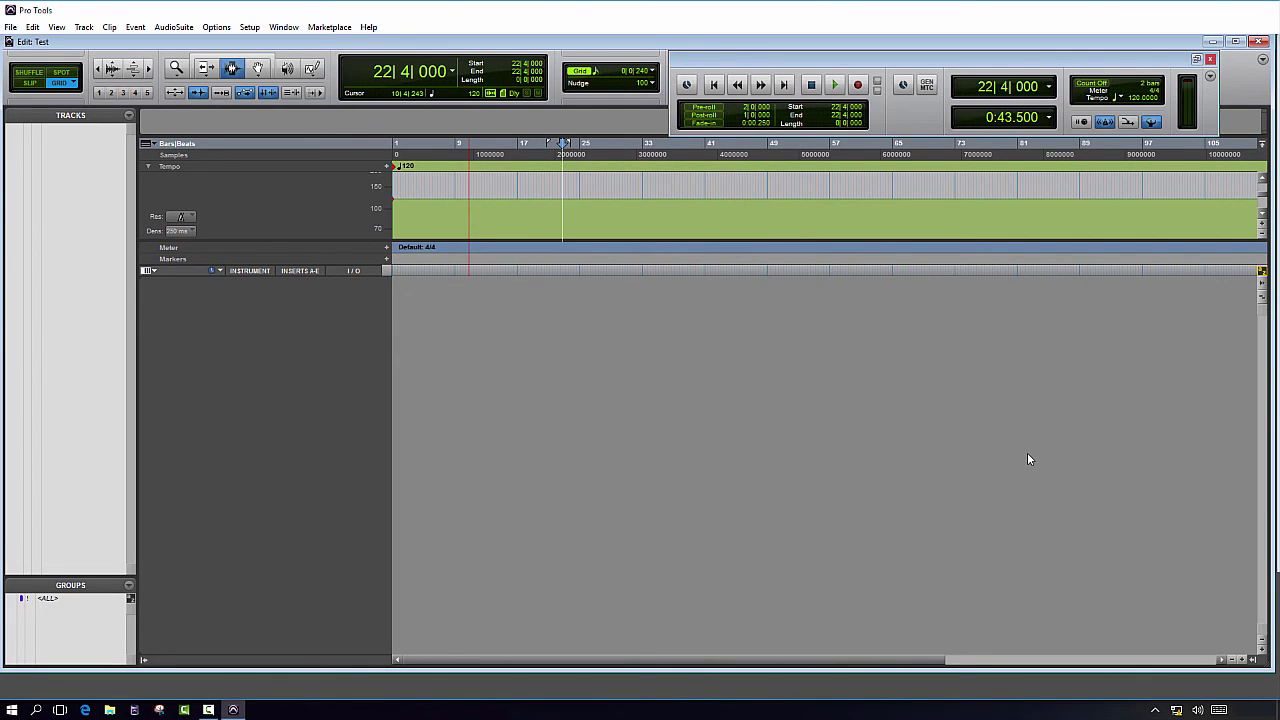
Close the Test session without saving its changes and quit Pro Tools
key("ctrl+shift+w")
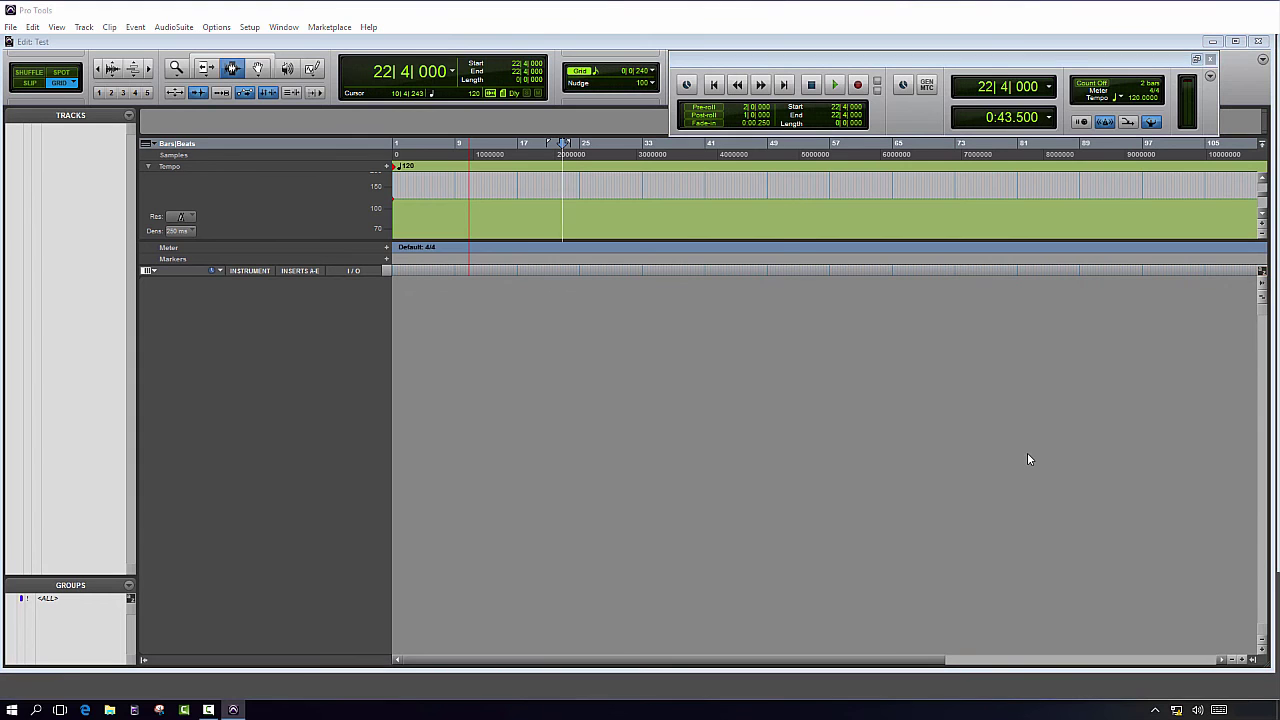
left_click(647, 291)
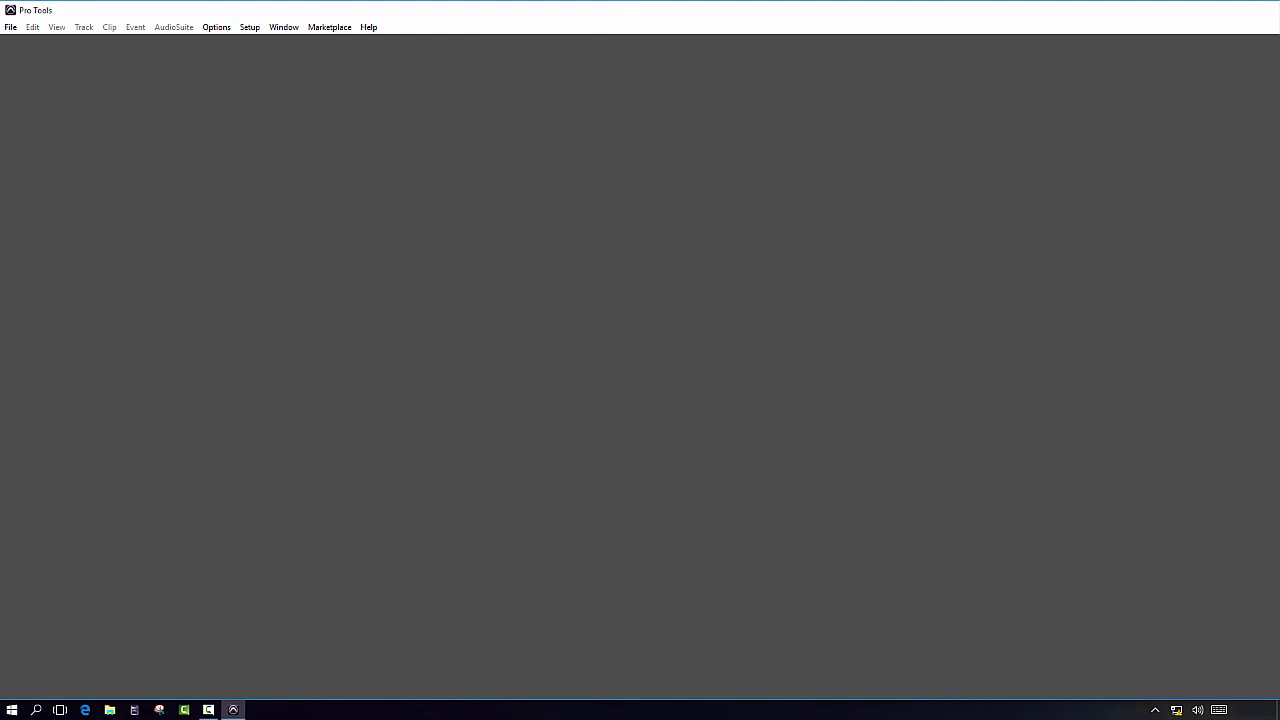
key("ctrl+q")
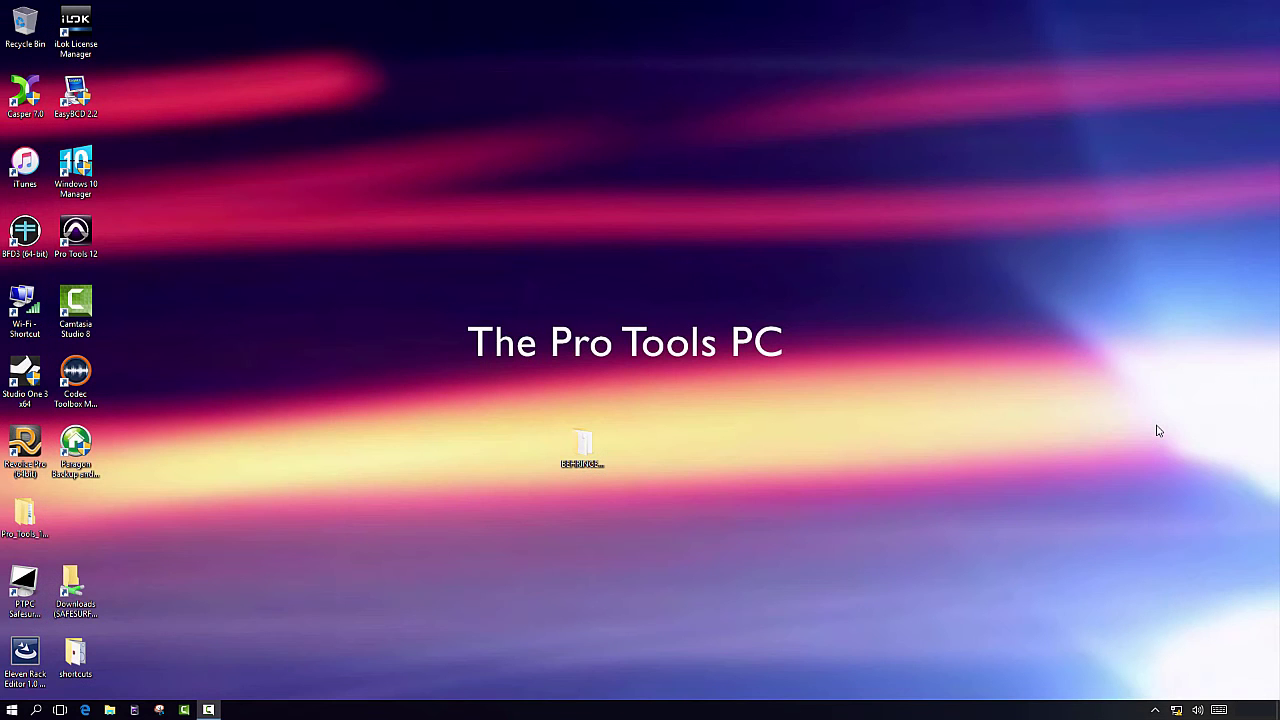
Check the selectable Asio buffer sizes in the UMC Audio Control Panel, and close it
left_click(1156, 709)
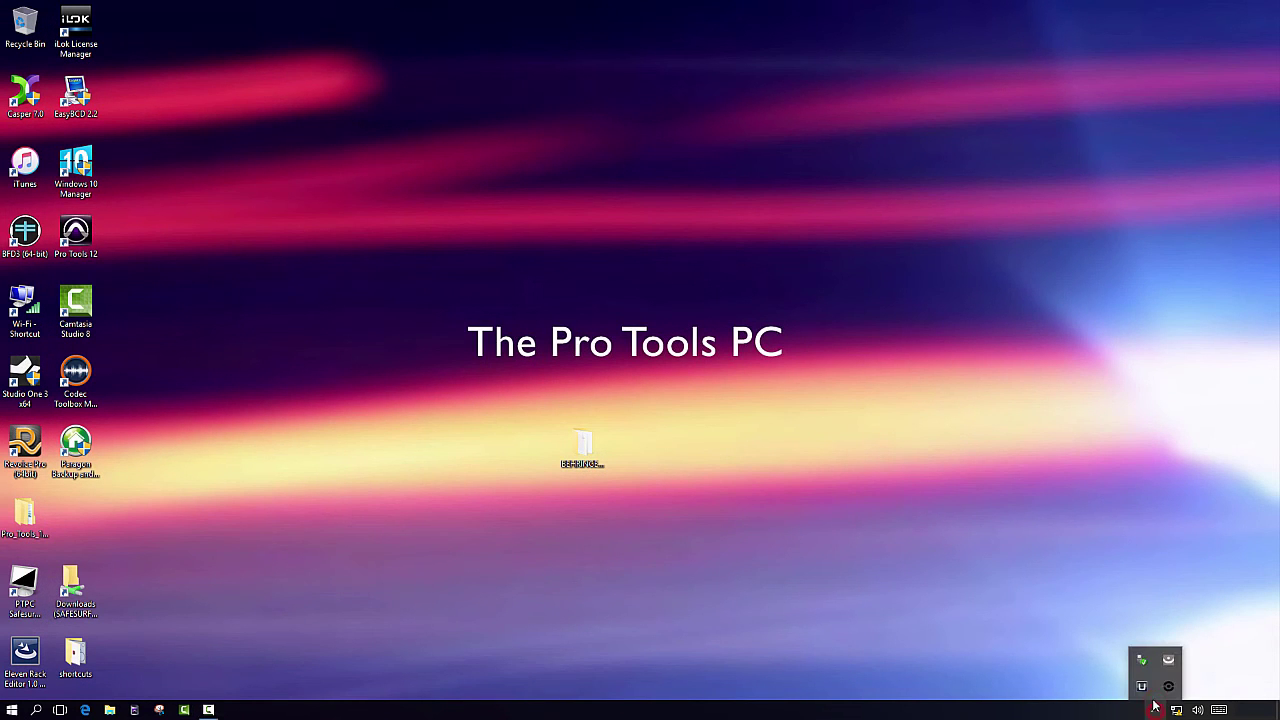
left_click(1141, 686)
left_click(710, 491)
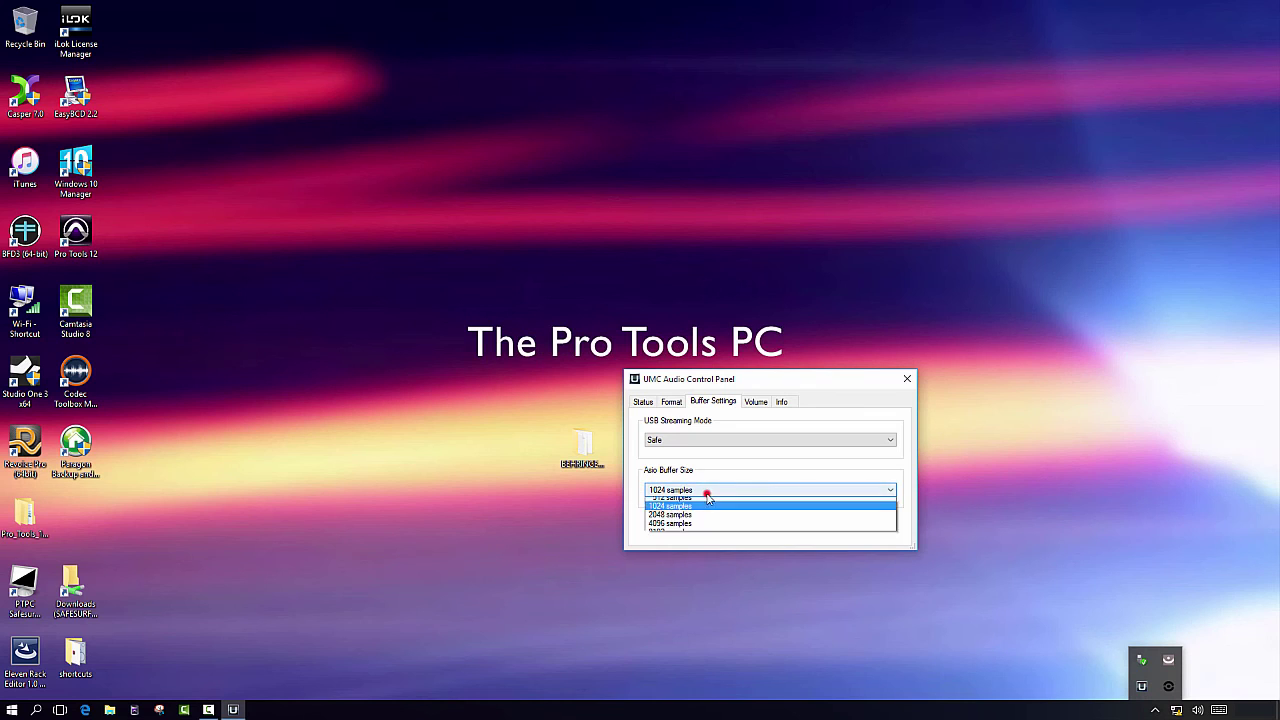
left_click(675, 537)
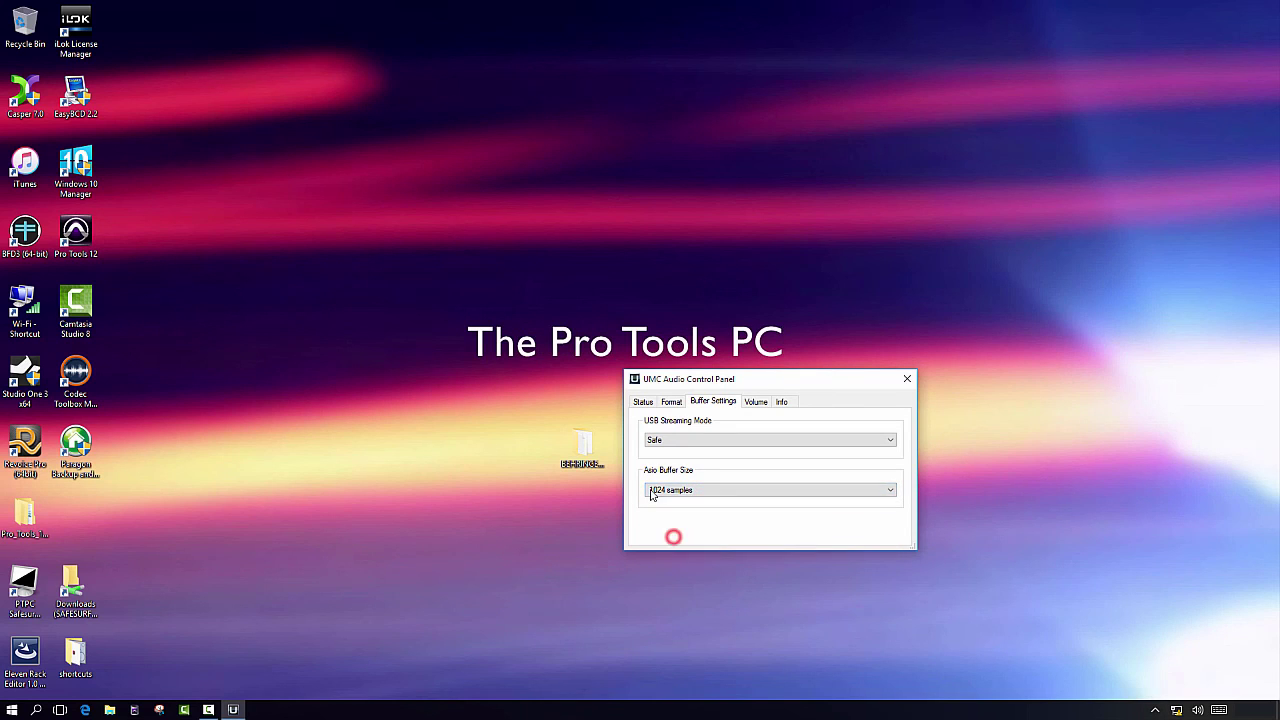
left_click(908, 380)
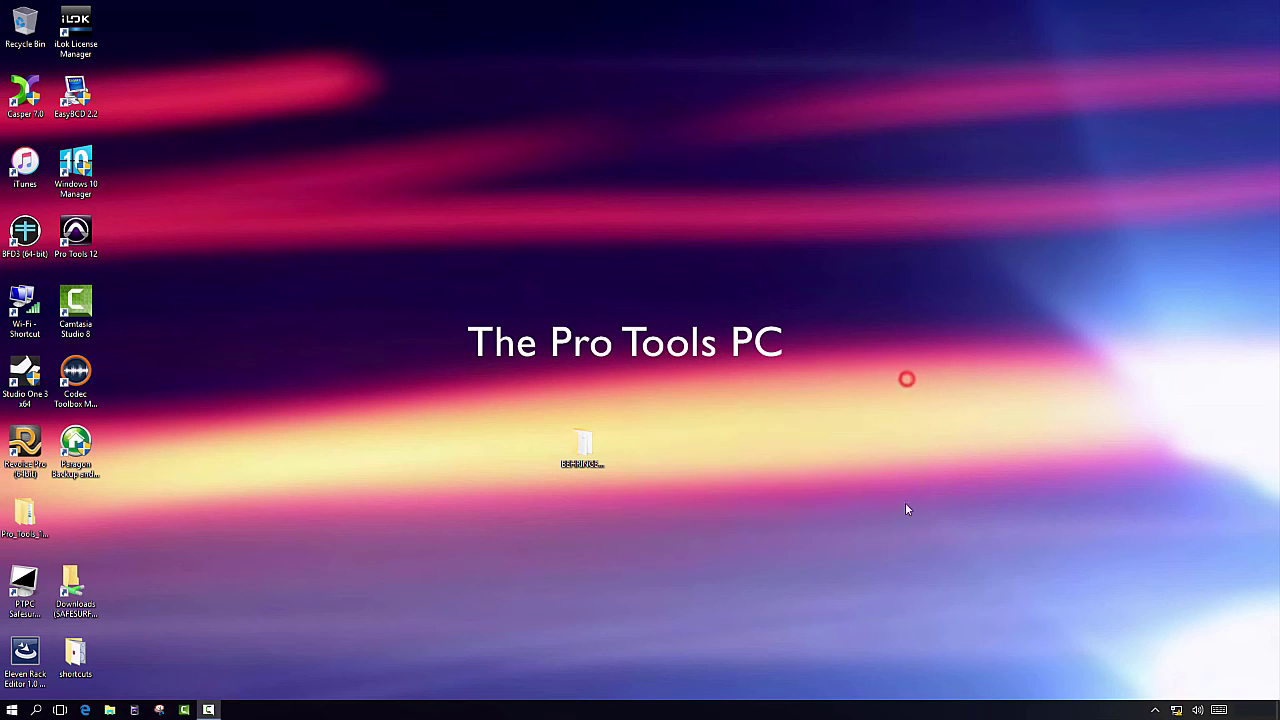
Relaunch Pro Tools 12 with the existing Test session, and briefly test playback from bar 1
double_click(83, 242)
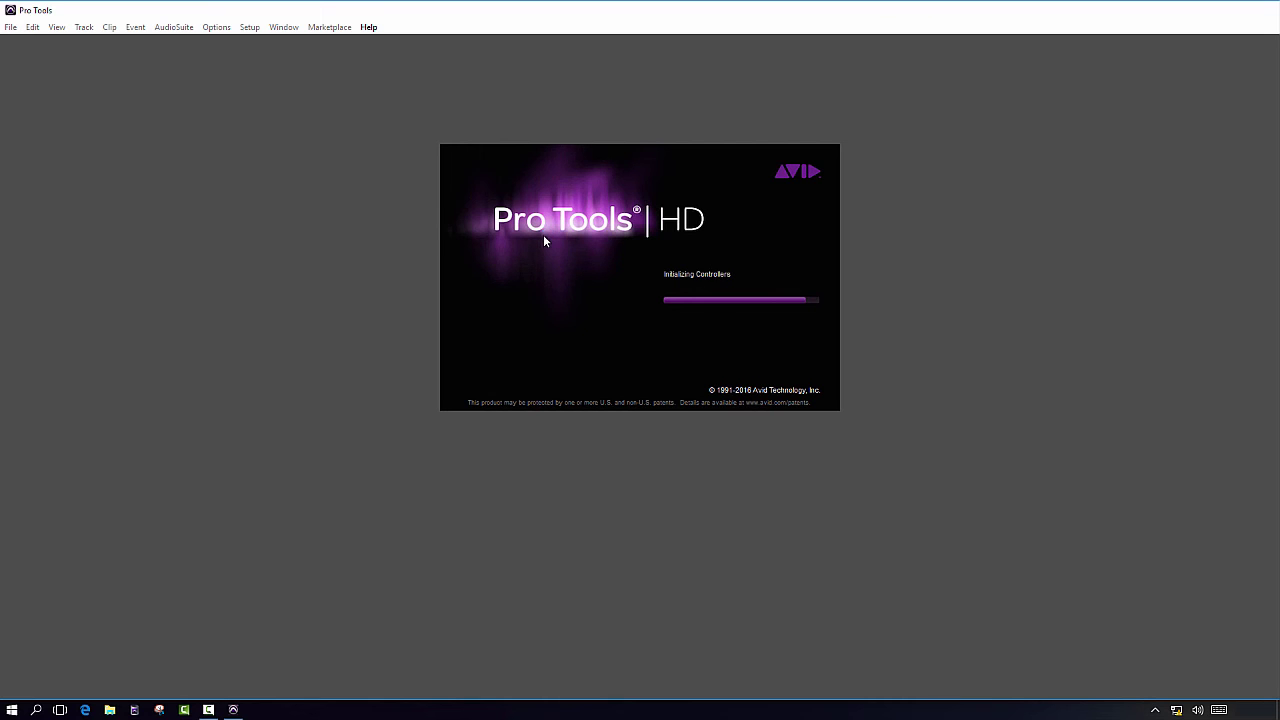
left_click(700, 510)
left_click(519, 315)
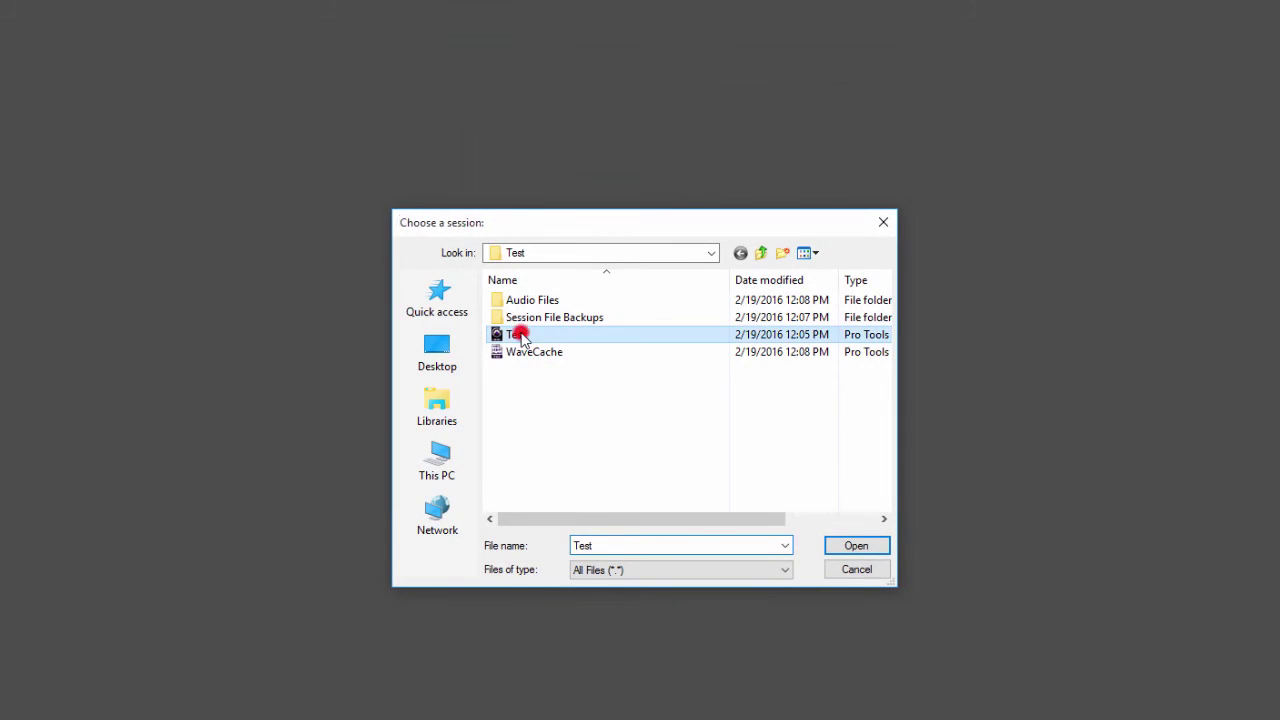
double_click(519, 334)
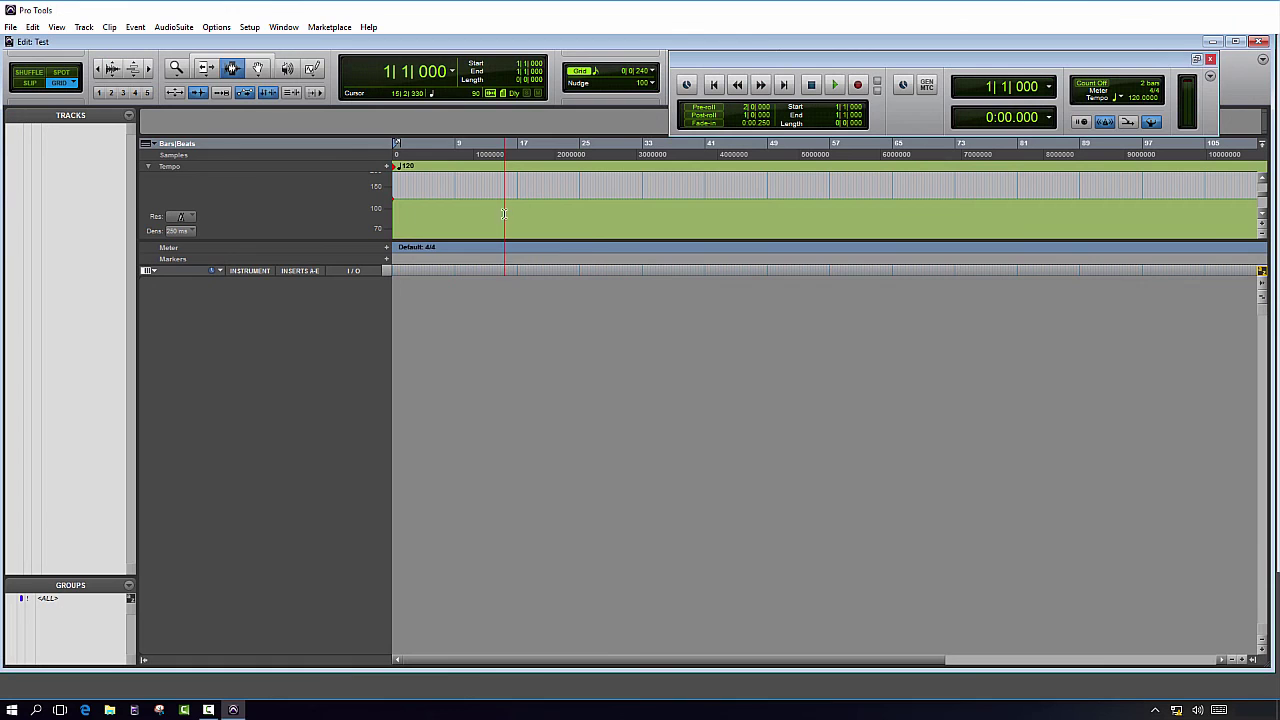
left_click(833, 85)
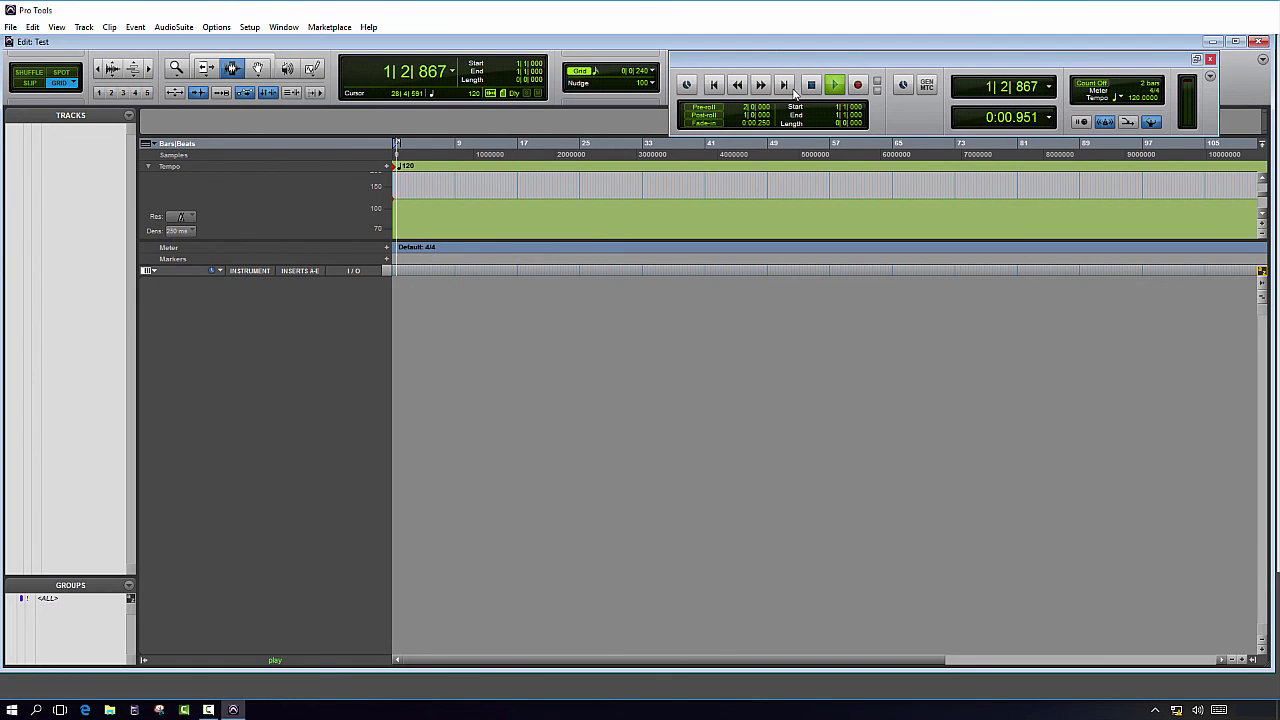
left_click(811, 85)
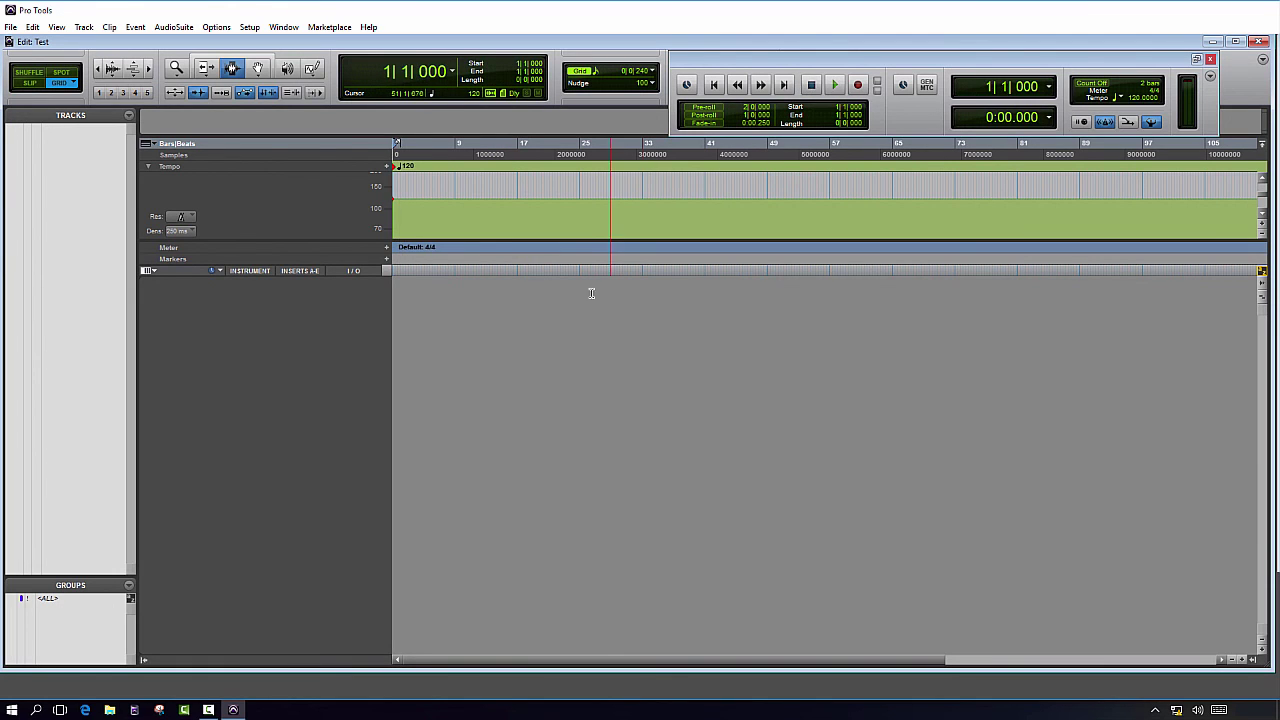
Import the WLL Flattened audio file from the My Music folder on the Backups (I:) drive as a new track
left_click(109, 710)
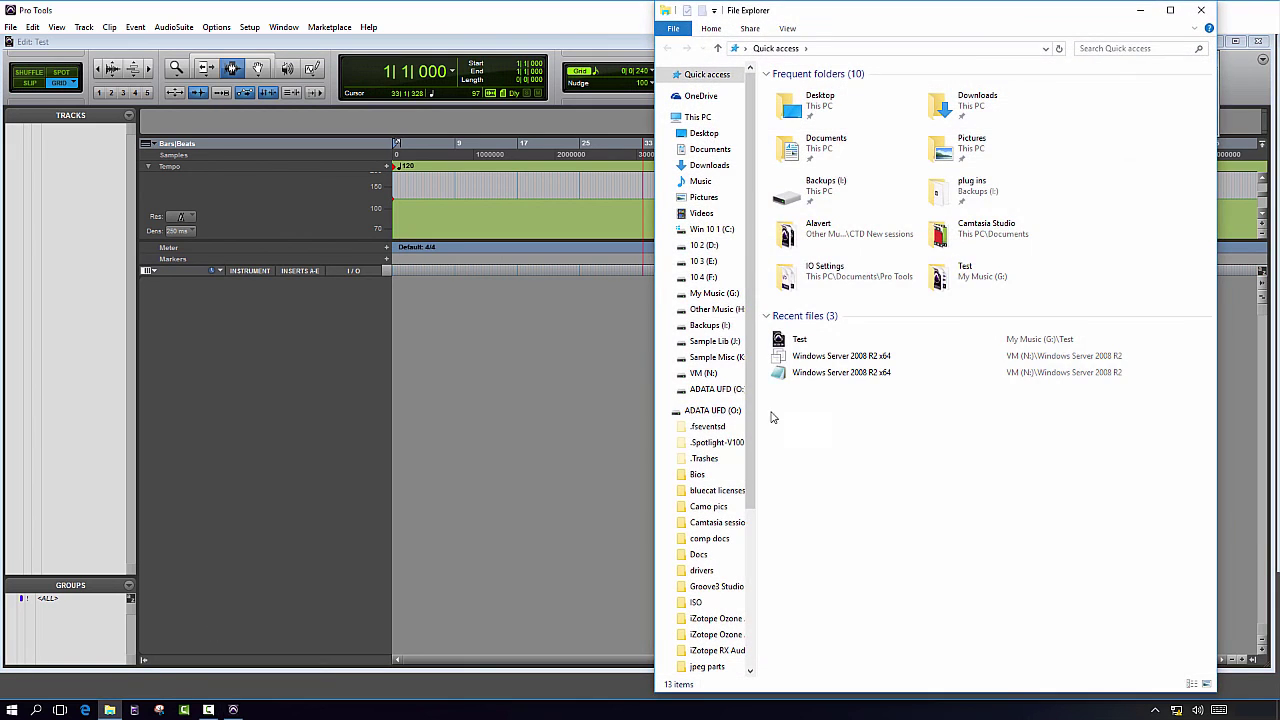
left_click(709, 325)
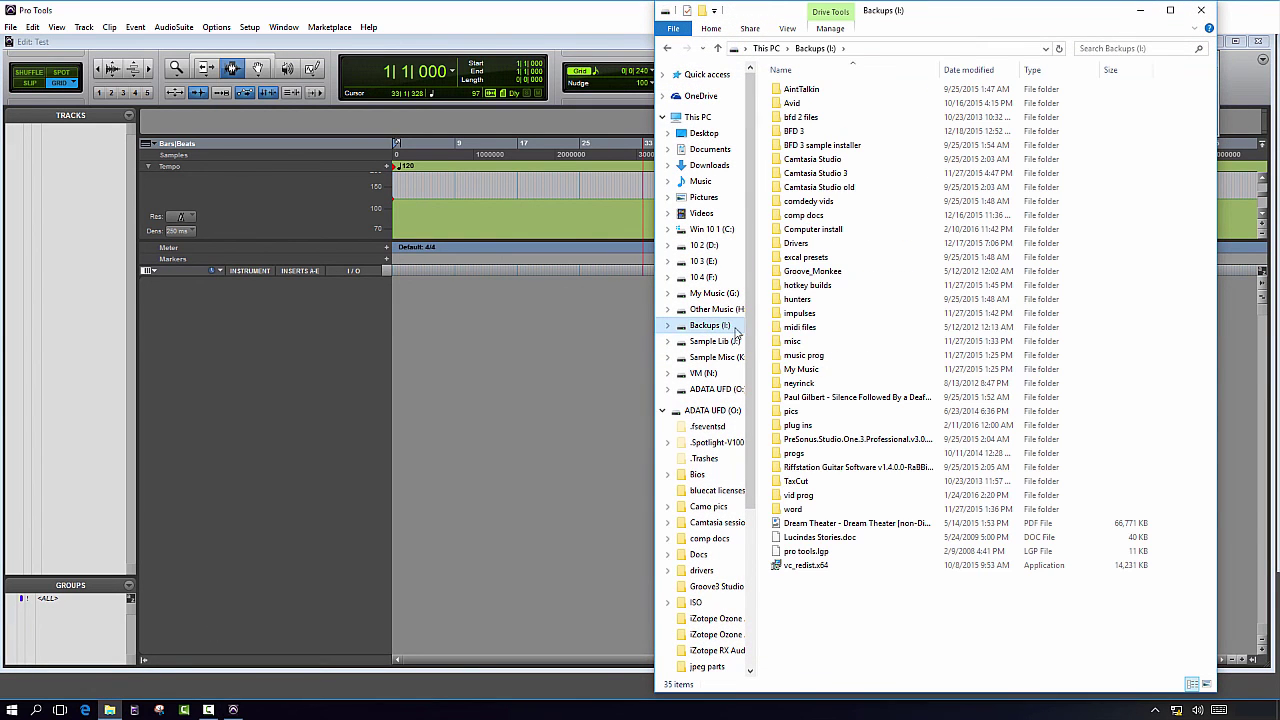
double_click(792, 371)
left_click_drag(789, 232, 413, 313)
Play the WLL Flattened clip from about bar 8, and stop playback
left_click(463, 310)
key("space")
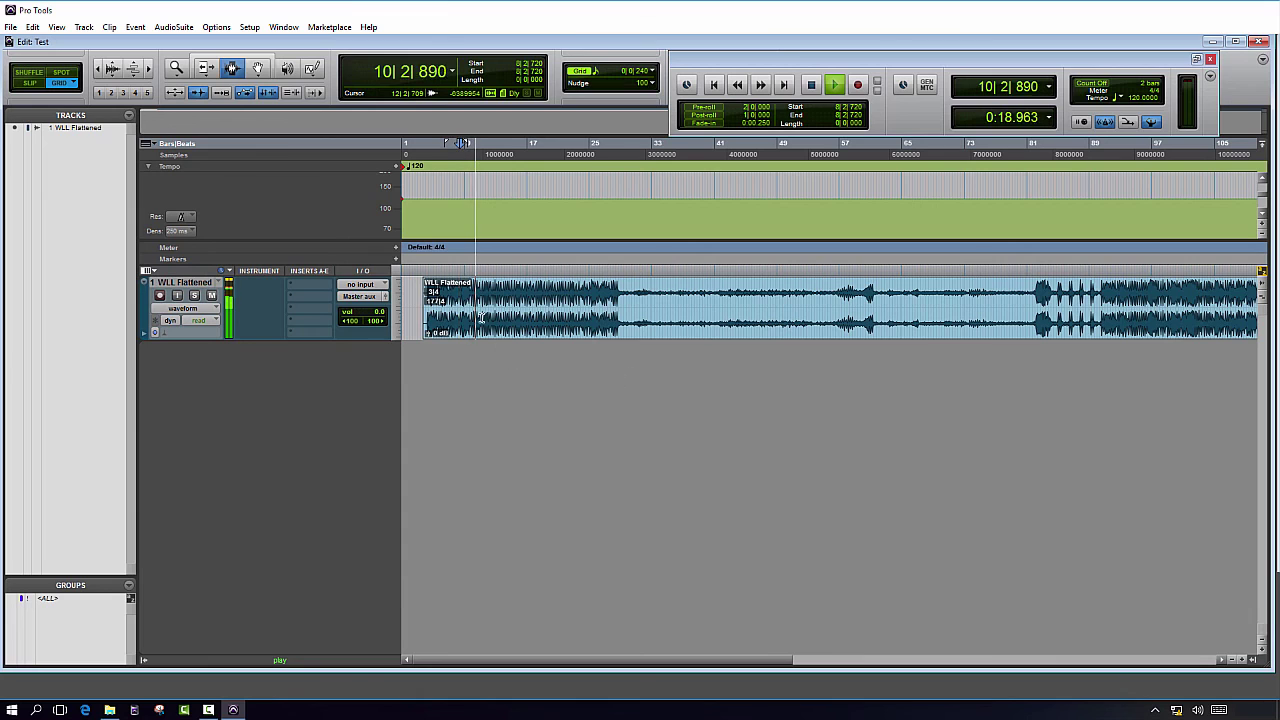
key("space")
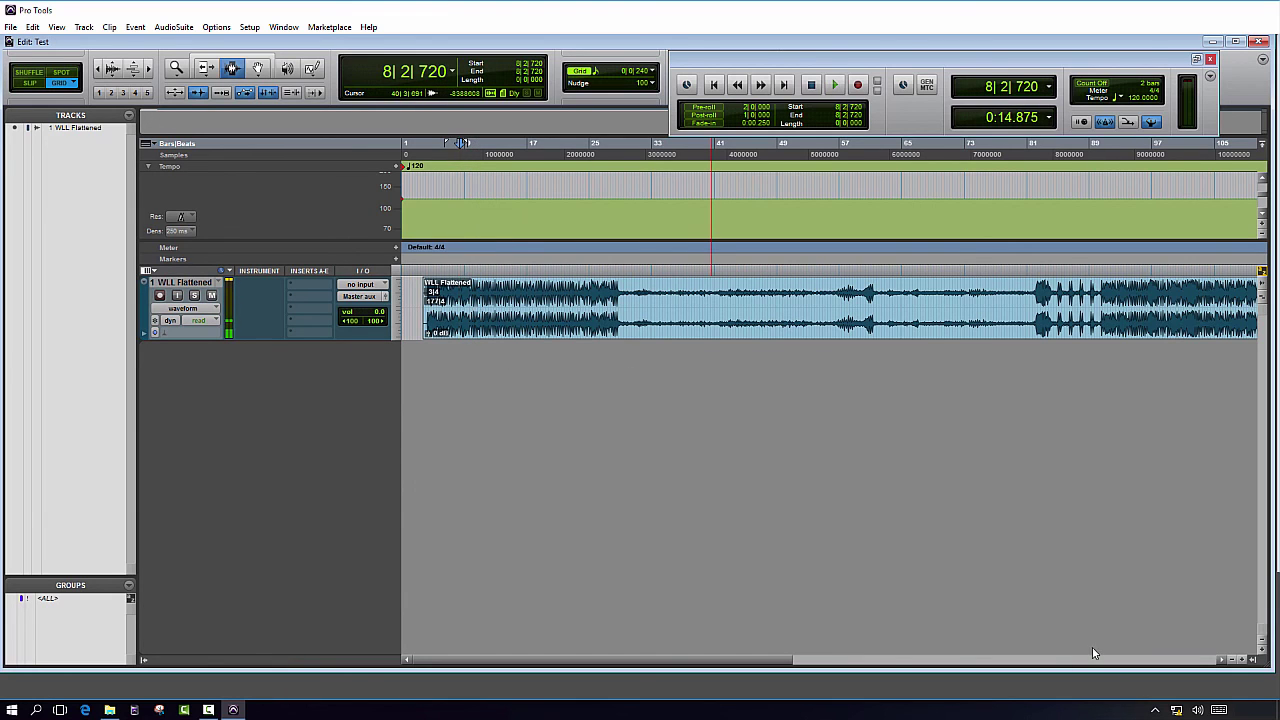
Set the UMC driver's Asio buffer size to 64 samples and its USB streaming mode to Minimum Latency
left_click(1155, 710)
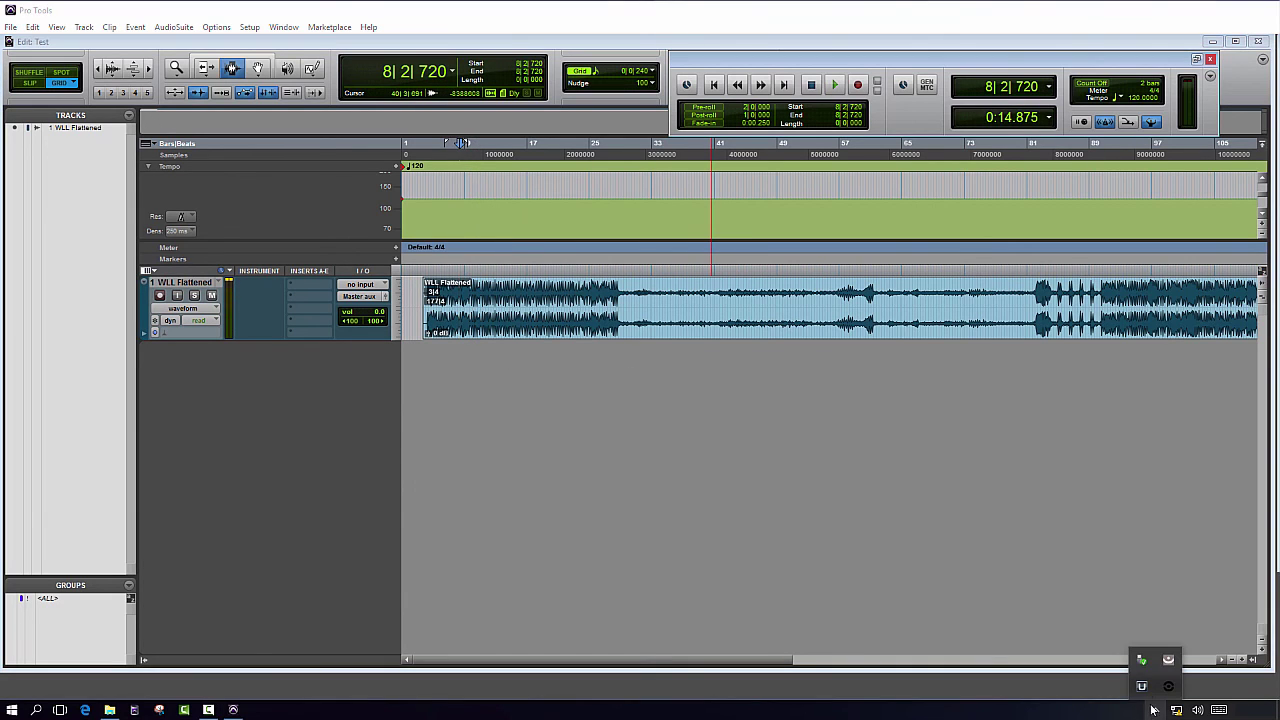
left_click(1141, 686)
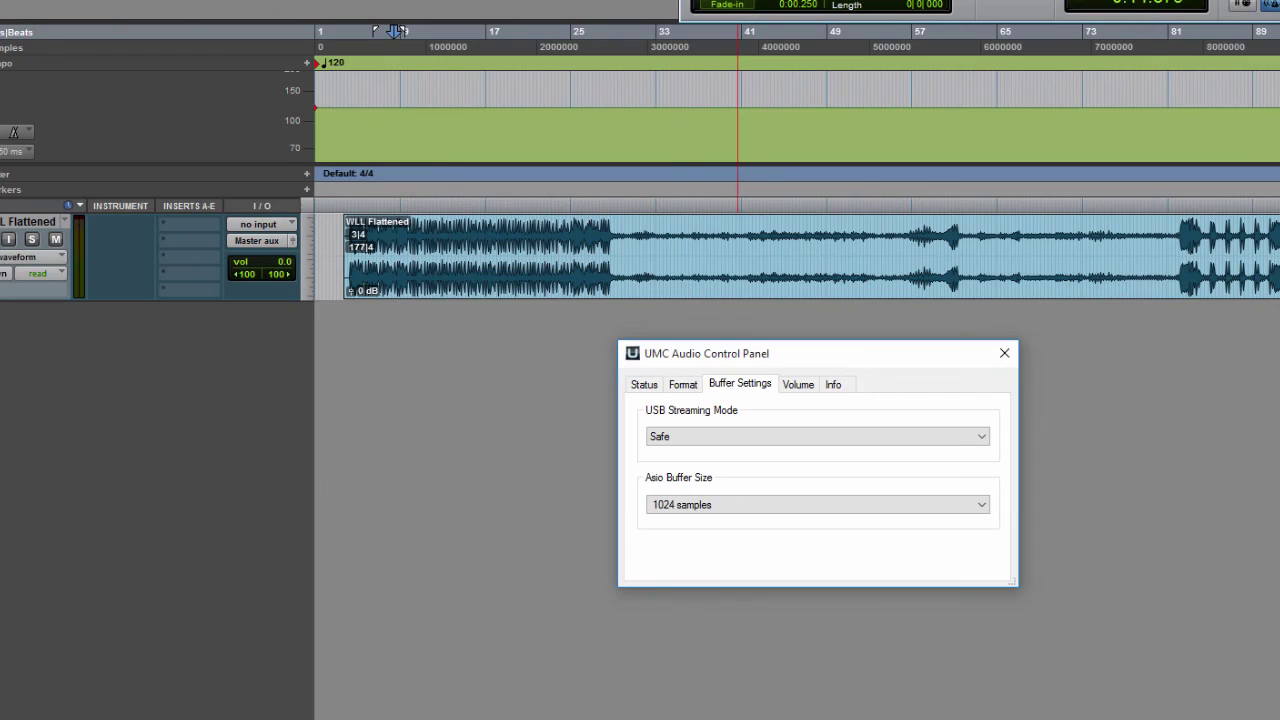
left_click(706, 507)
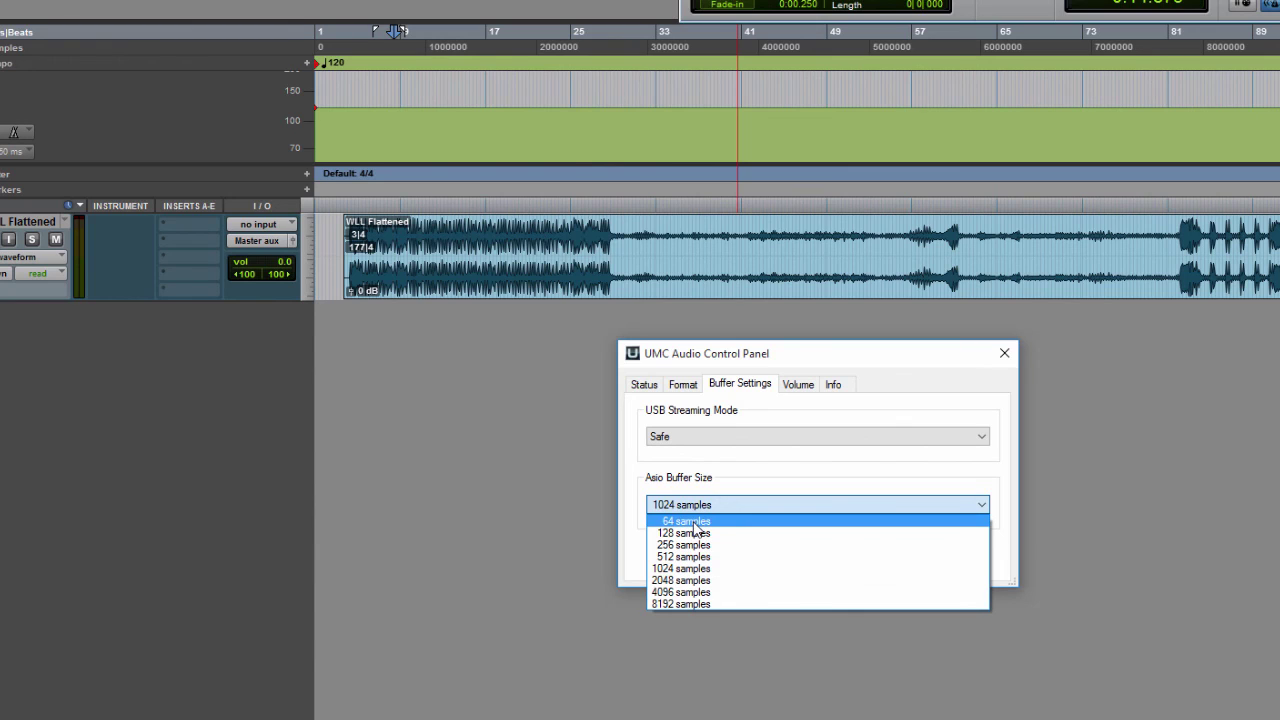
left_click(693, 522)
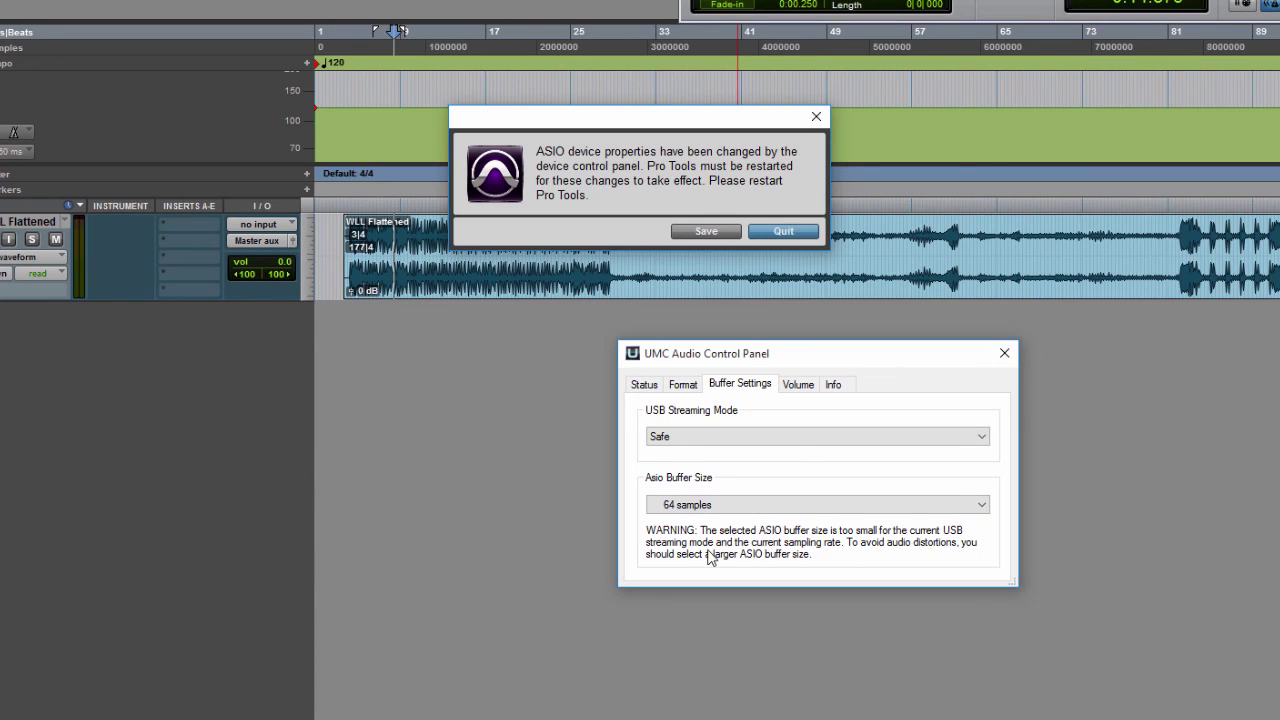
left_click(726, 438)
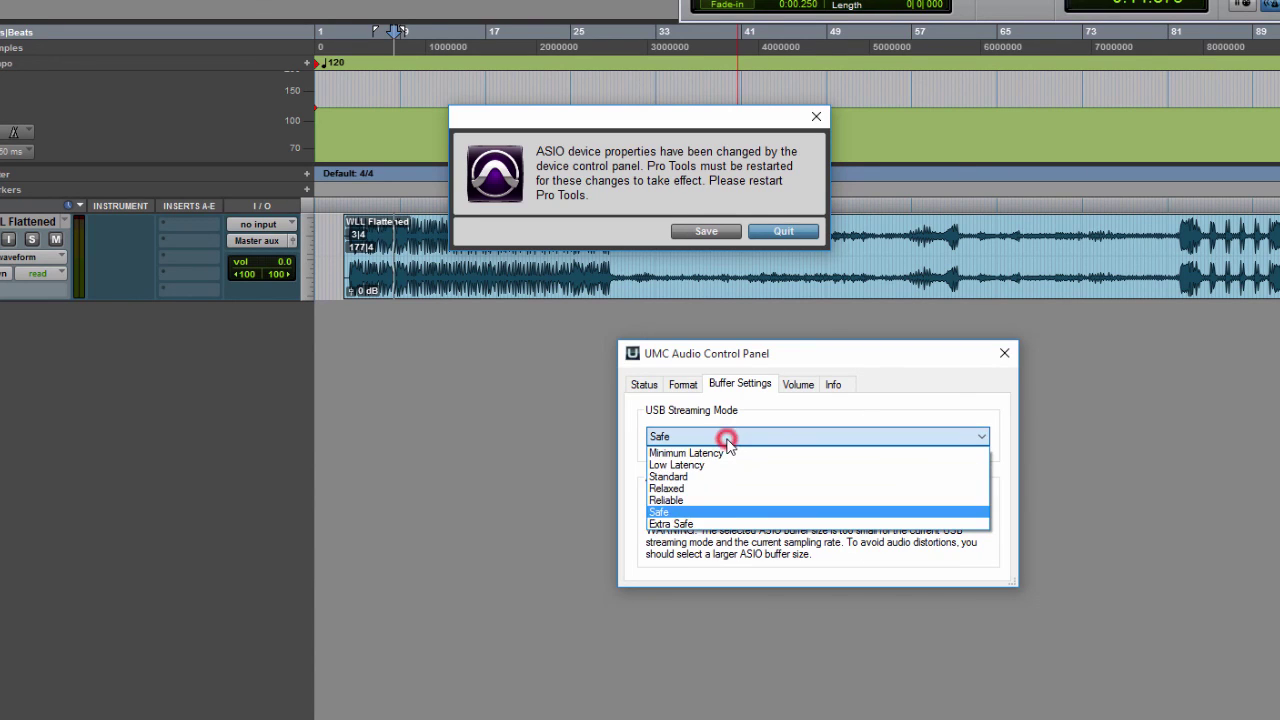
left_click(686, 452)
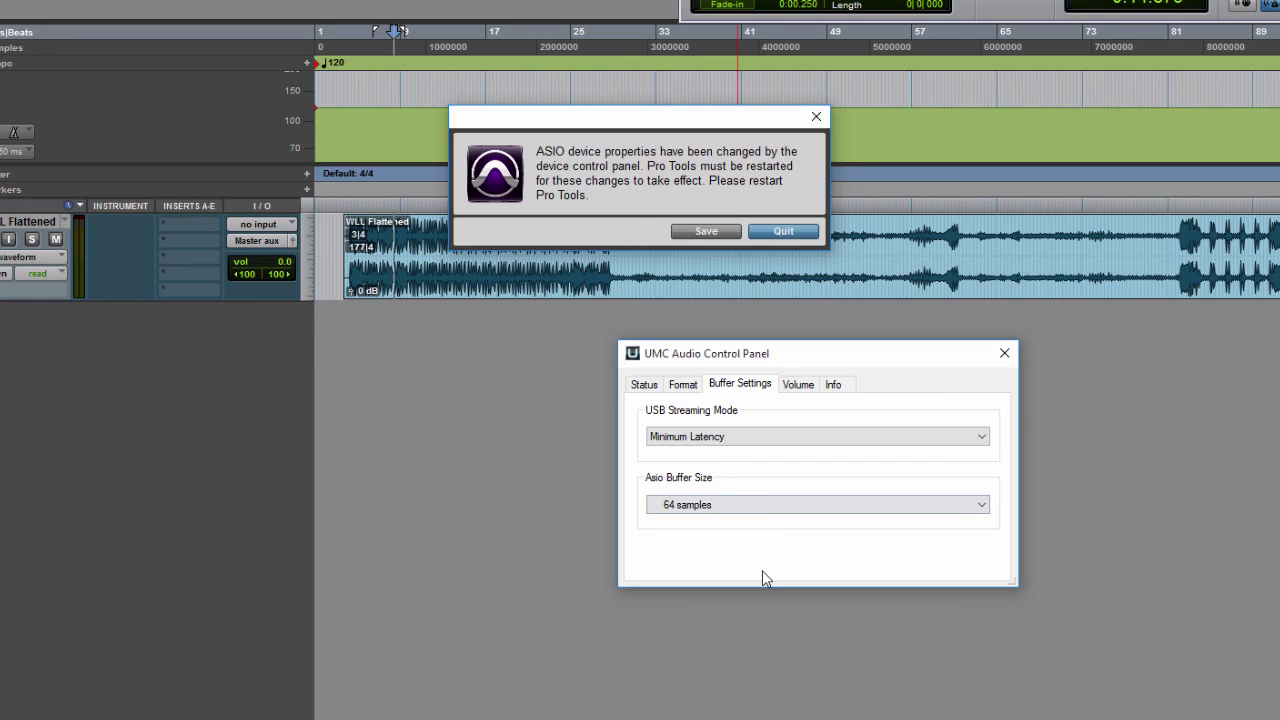
left_click(1002, 355)
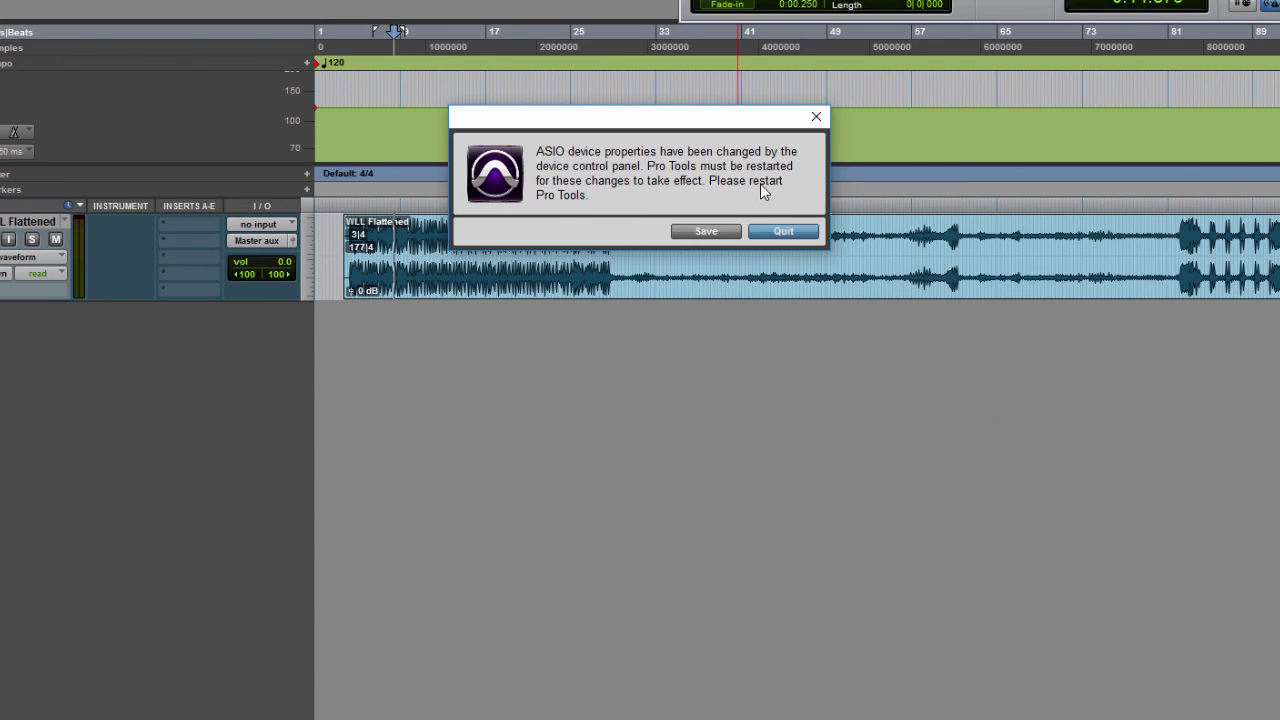
Save the session as Test, and restart Pro Tools with that saved session
left_click(707, 232)
left_click(852, 474)
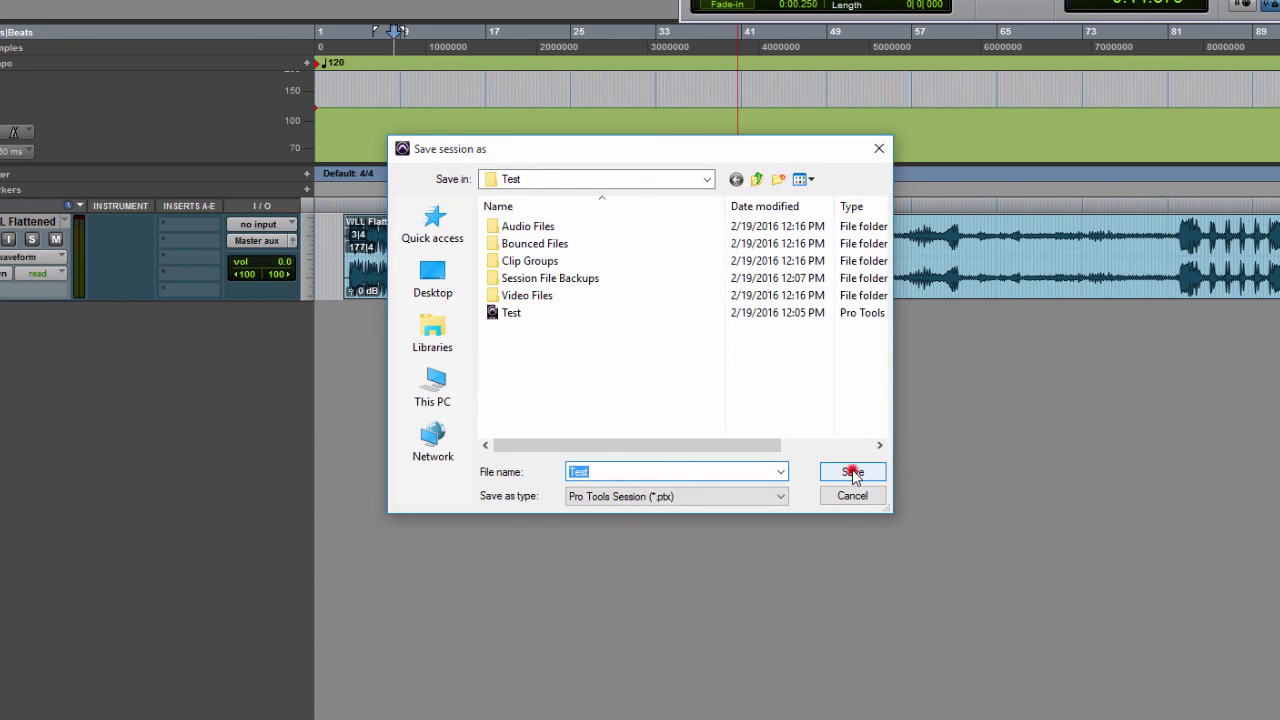
left_click(776, 234)
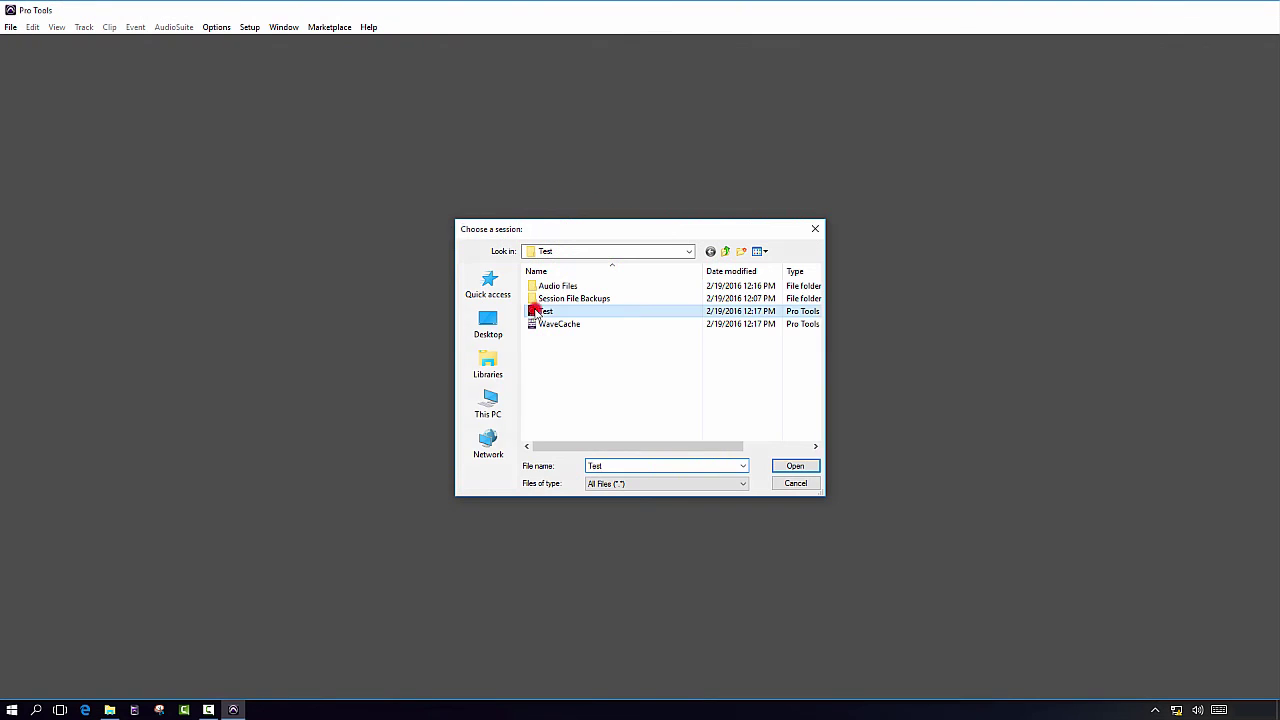
double_click(537, 311)
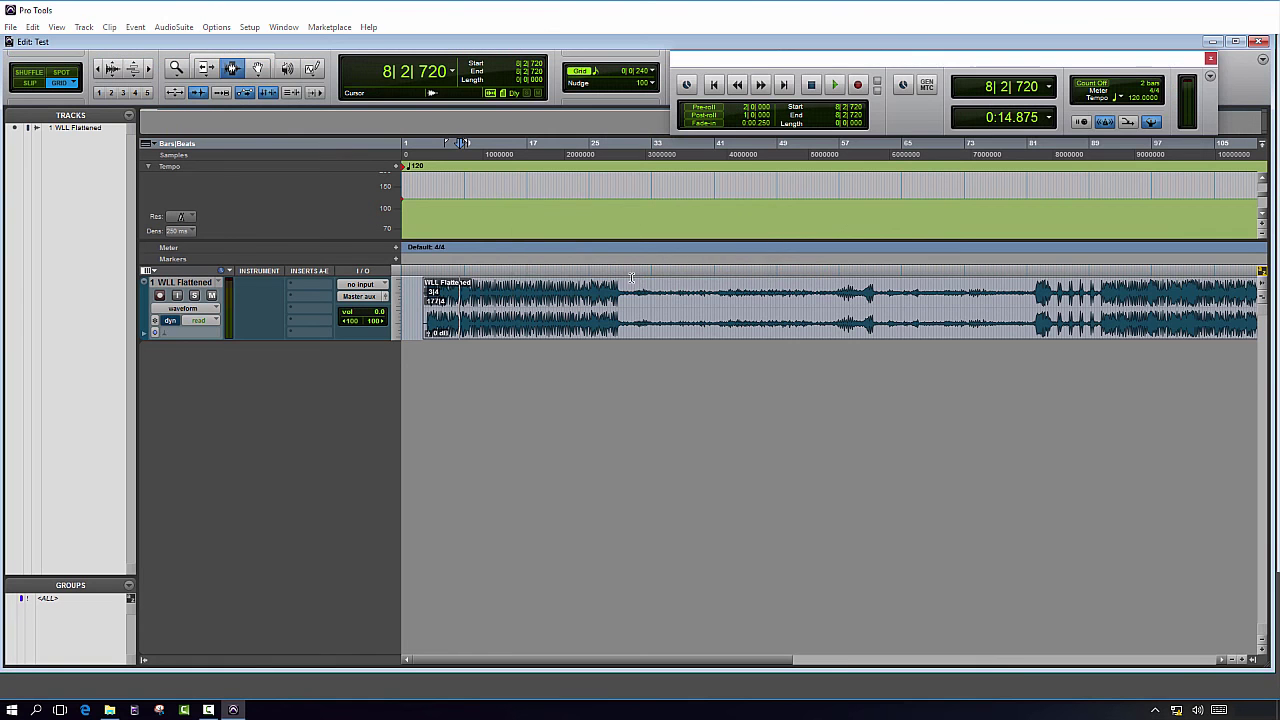
Test playback of the WLL Flattened clip from about bar 14
left_click(508, 300)
key("space")
key("space")
Check the H/W buffer size in the Playback Engine settings, and close them
left_click(249, 27)
left_click(215, 58)
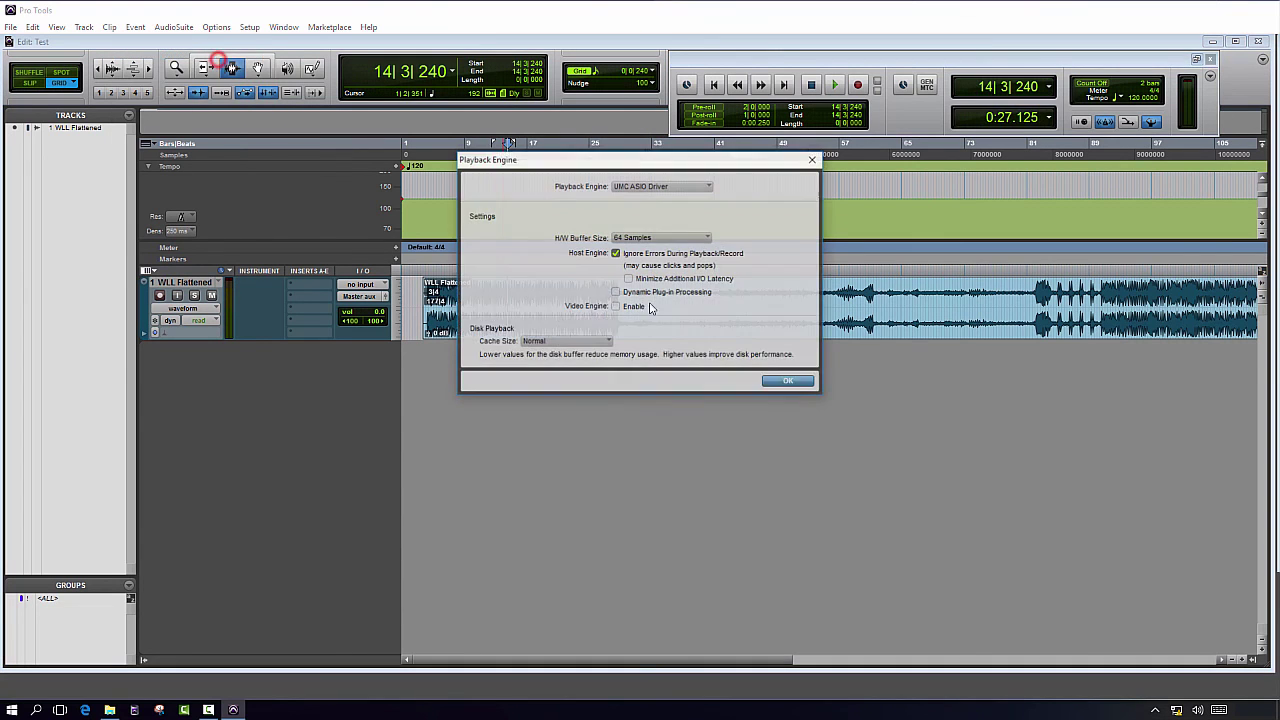
left_click(788, 381)
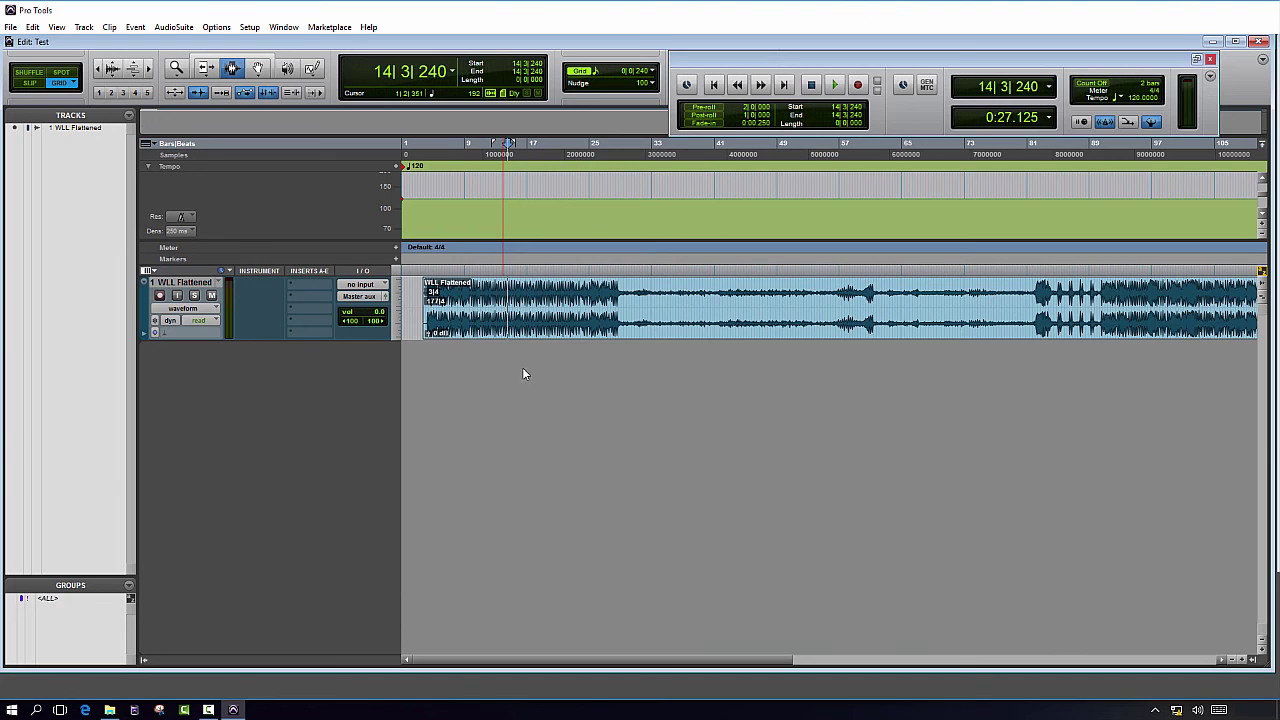